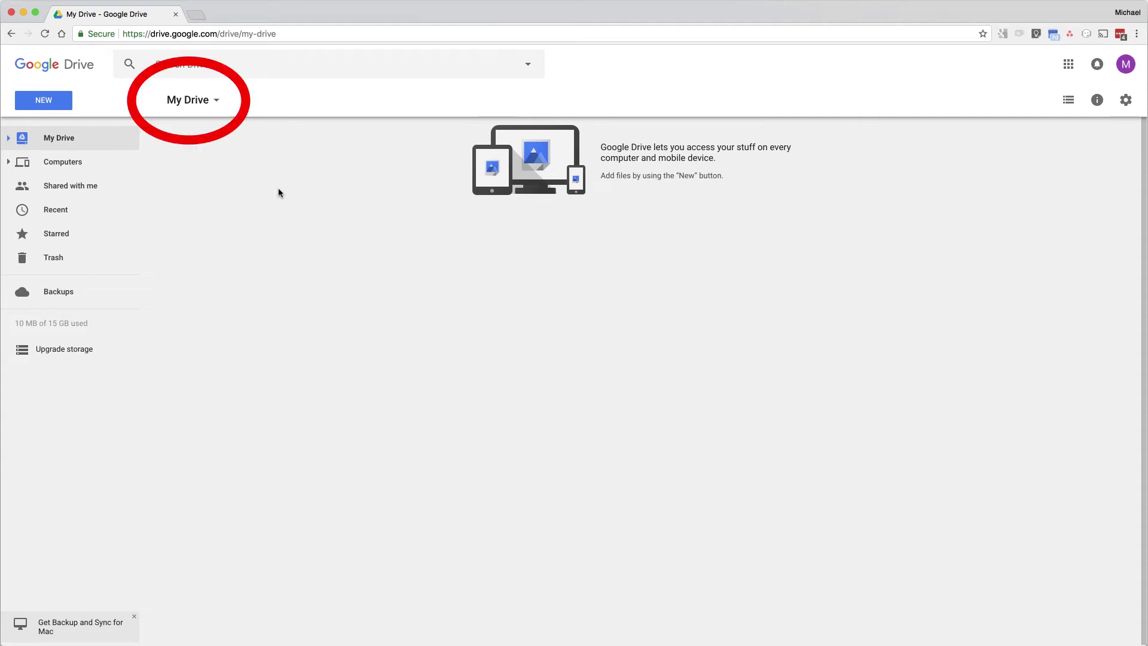
Step: Upload address-marker-export (9).csv from Downloads to My Drive and show its Open with options
{"action": "left_click", "coordinate": [215, 101]}
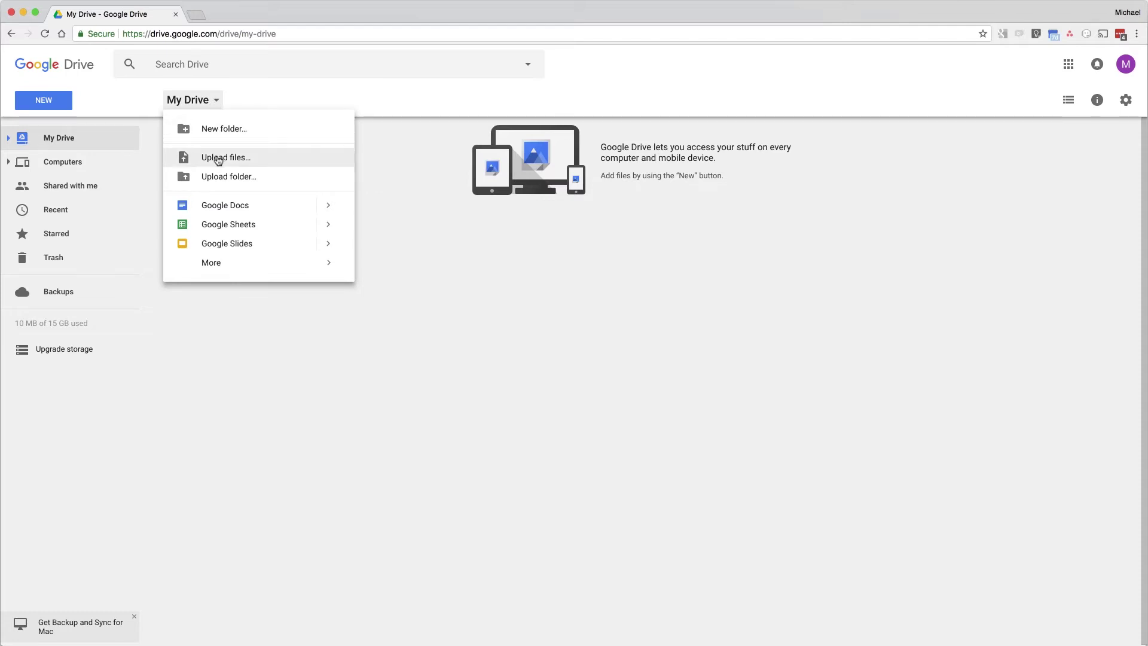
{"action": "left_click", "coordinate": [218, 159]}
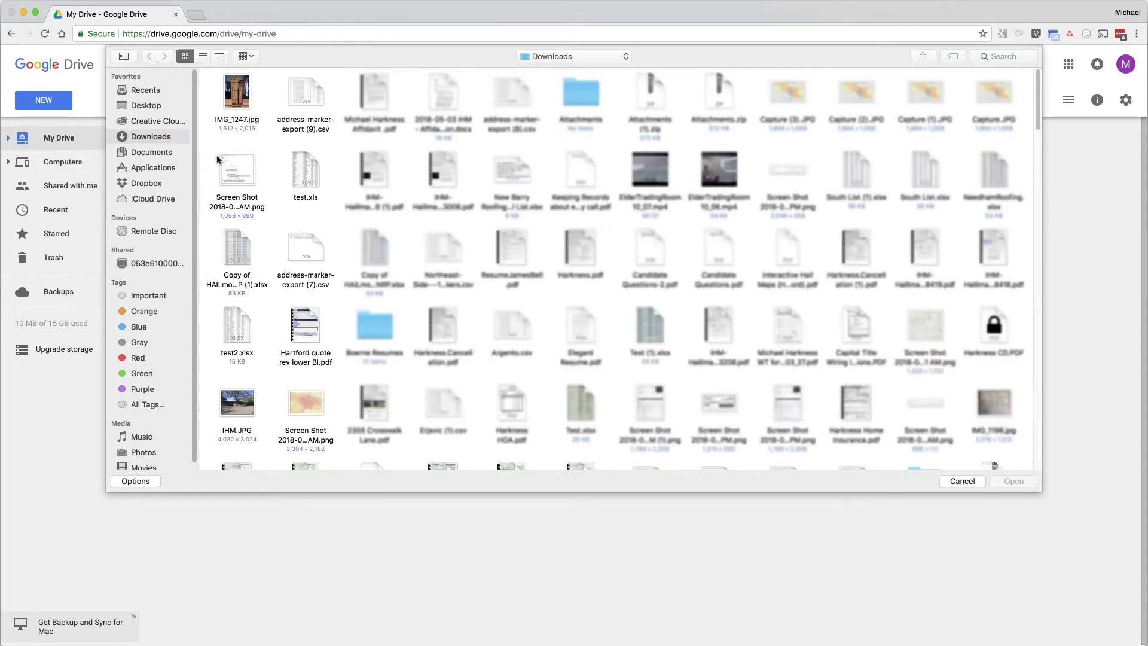
{"action": "left_click", "coordinate": [302, 95]}
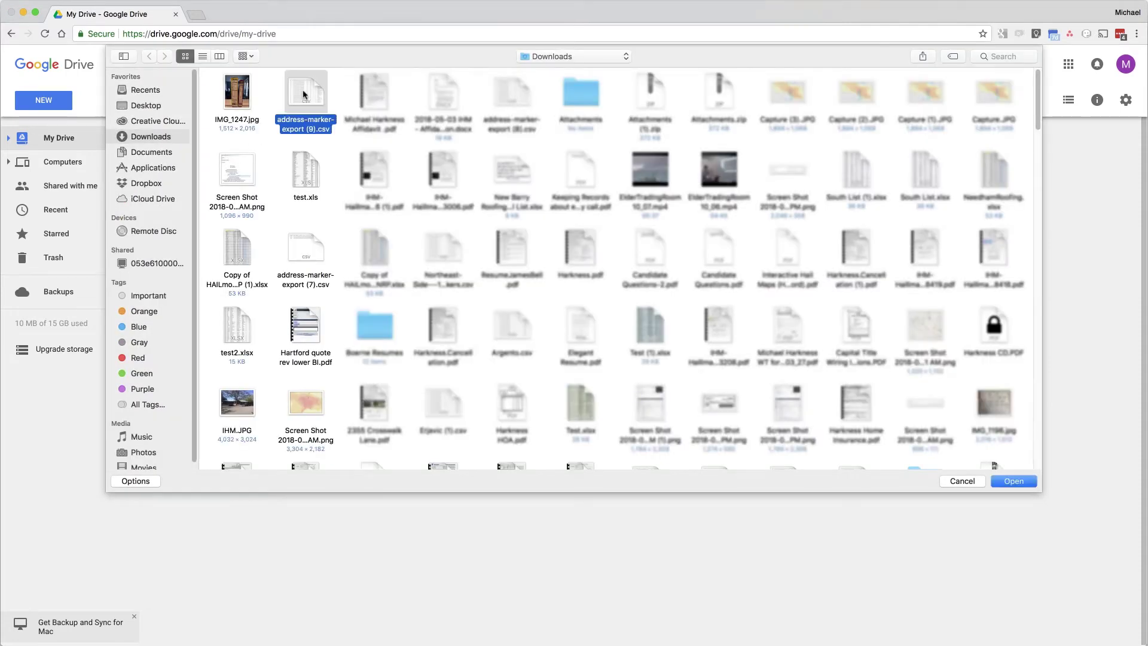
{"action": "left_click", "coordinate": [1017, 482]}
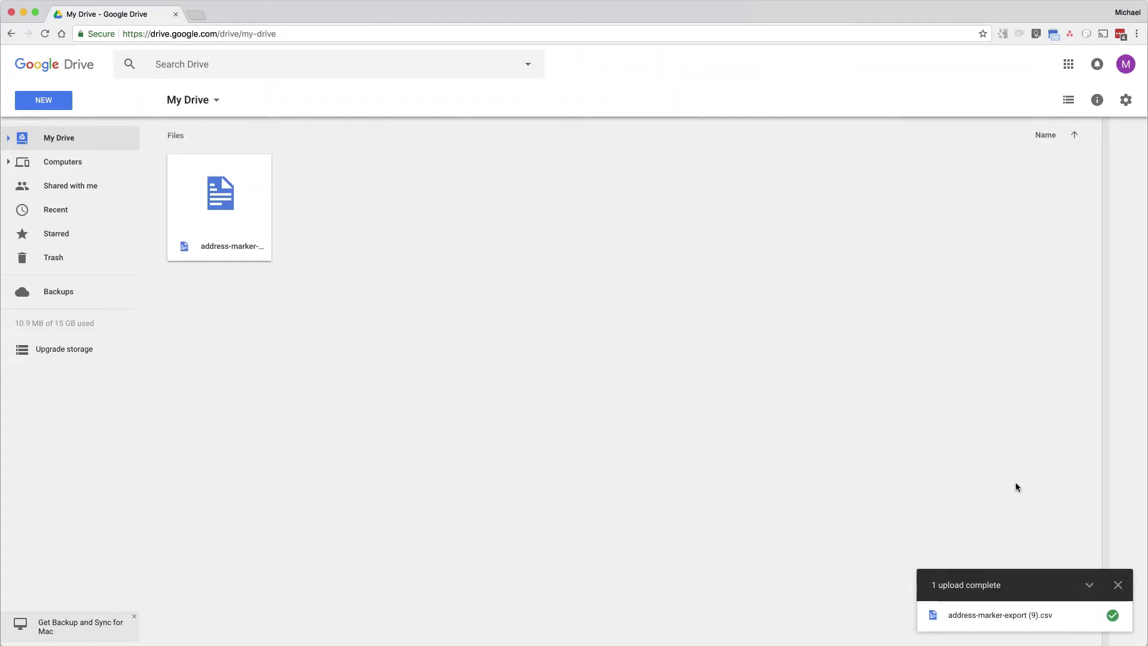
{"action": "right_click", "coordinate": [225, 225]}
{"action": "mouse_move", "coordinate": [257, 267]}
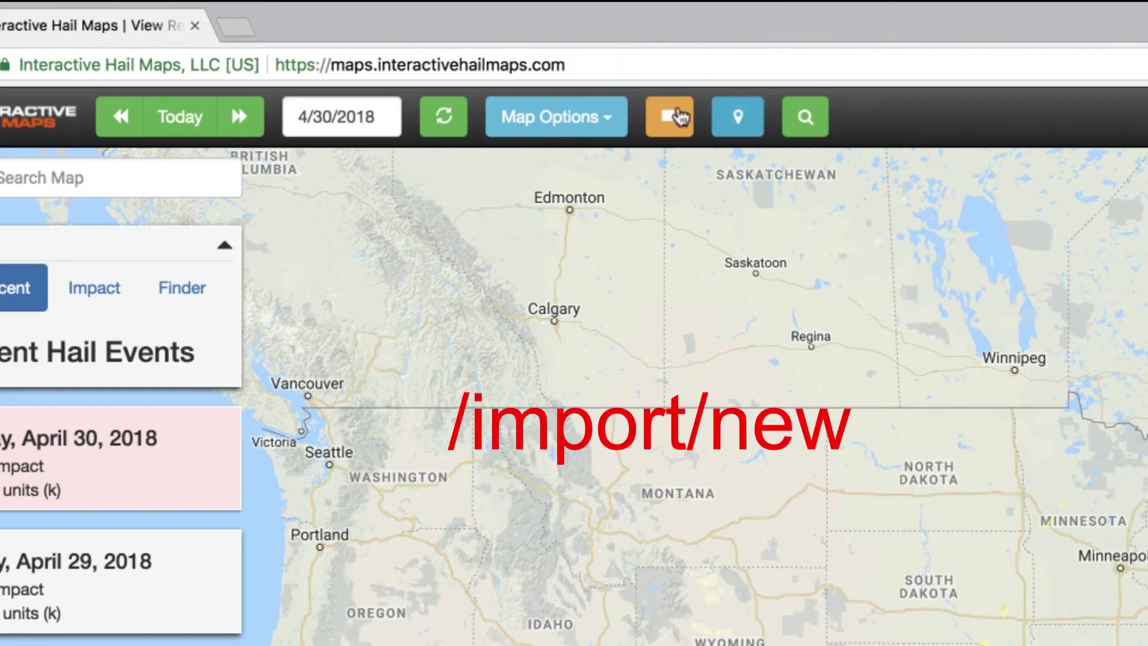
Step: Go to the site's /import/new address to load the New Import page
{"action": "left_click", "coordinate": [573, 66]}
{"action": "left_click", "coordinate": [575, 64]}
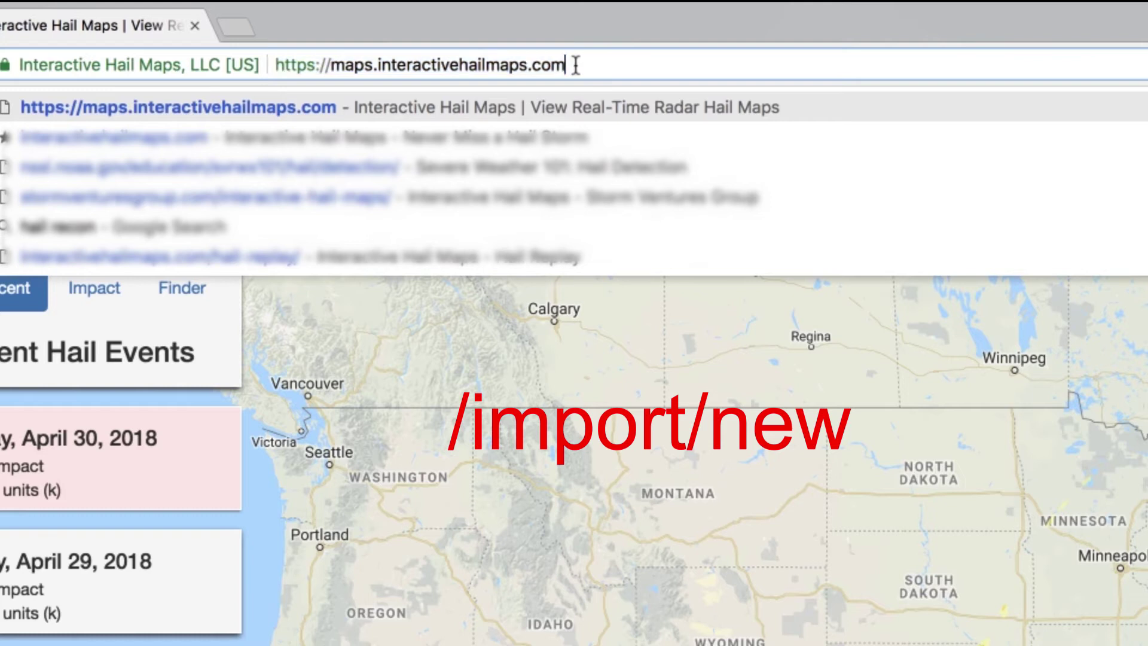
{"action": "type", "text": "/"}
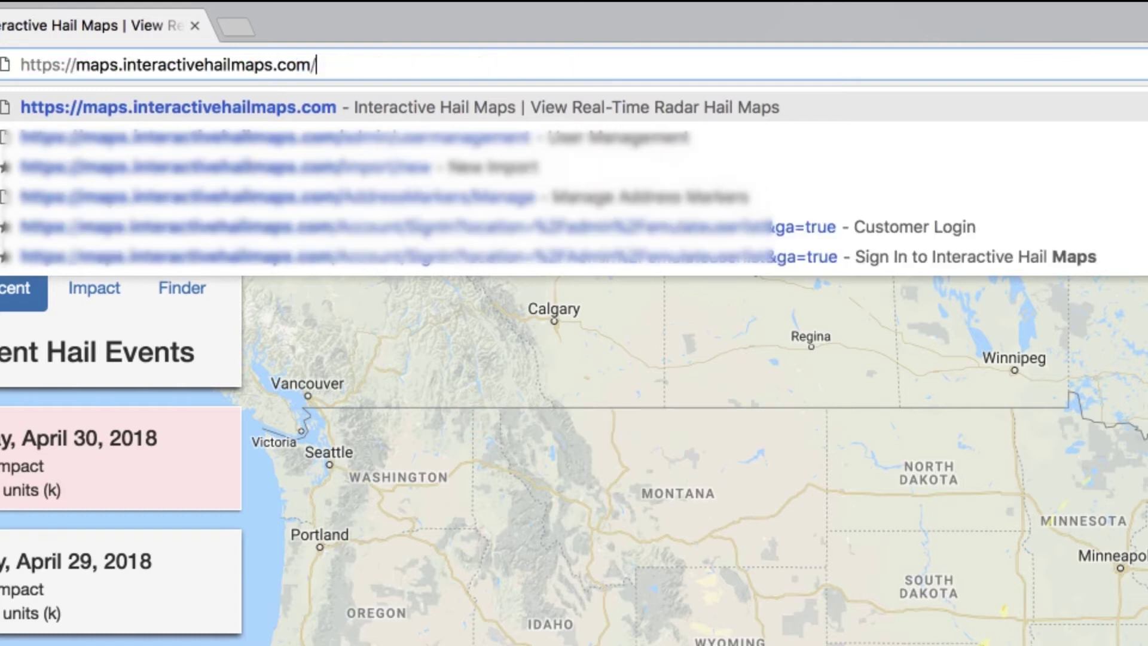
{"action": "type", "text": "import/"}
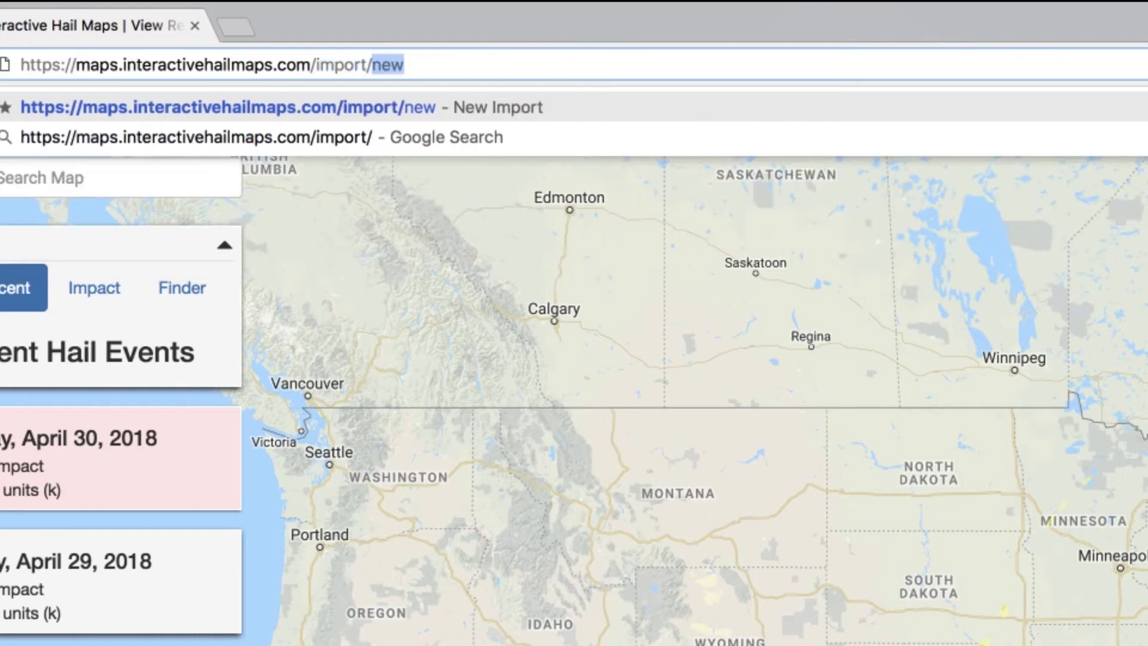
{"action": "type", "text": "news"}
{"action": "key", "text": "BackSpace"}
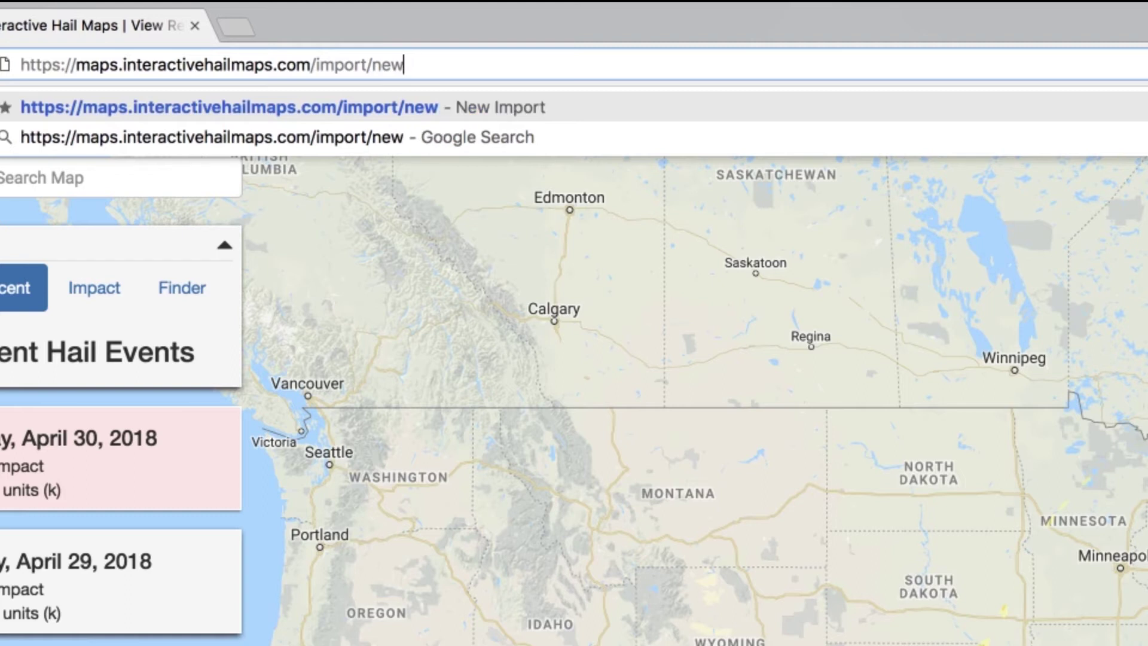
{"action": "key", "text": "Return"}
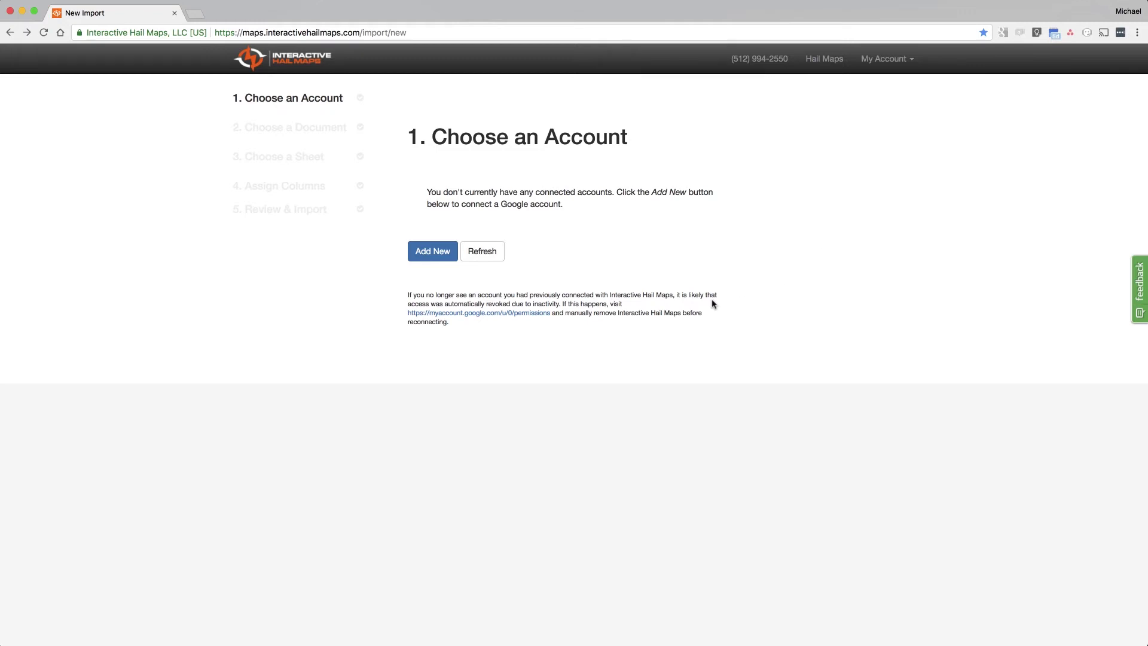
Step: Add the Google account past the unverified-app warning, allowing Drive and spreadsheet access
{"action": "left_click", "coordinate": [437, 253]}
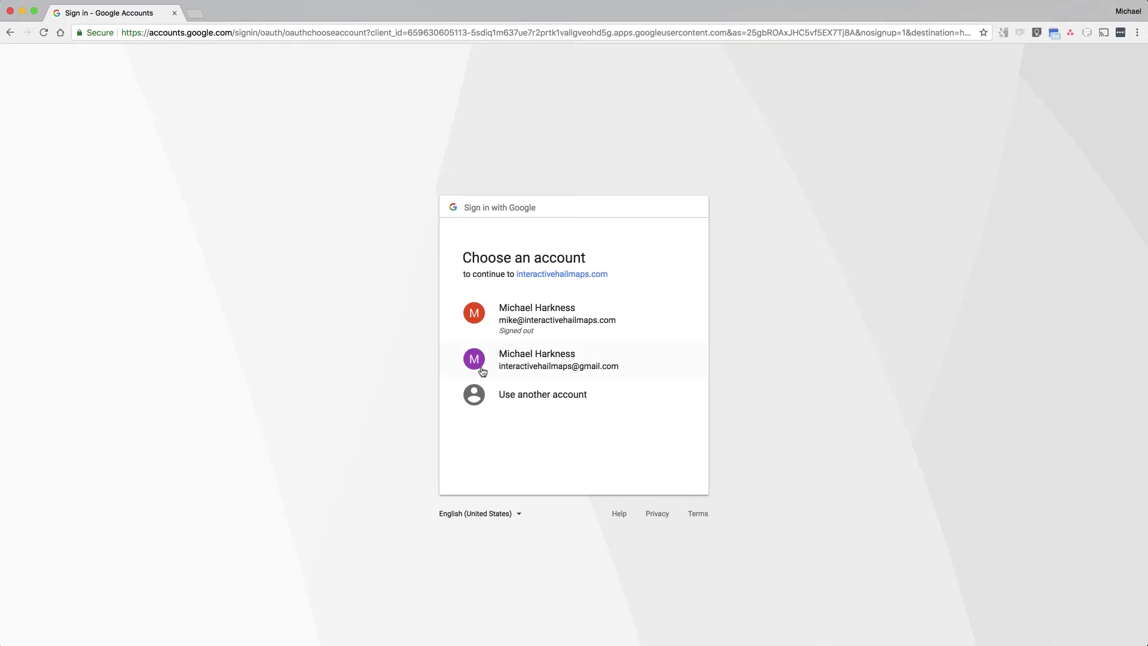
{"action": "left_click", "coordinate": [529, 363]}
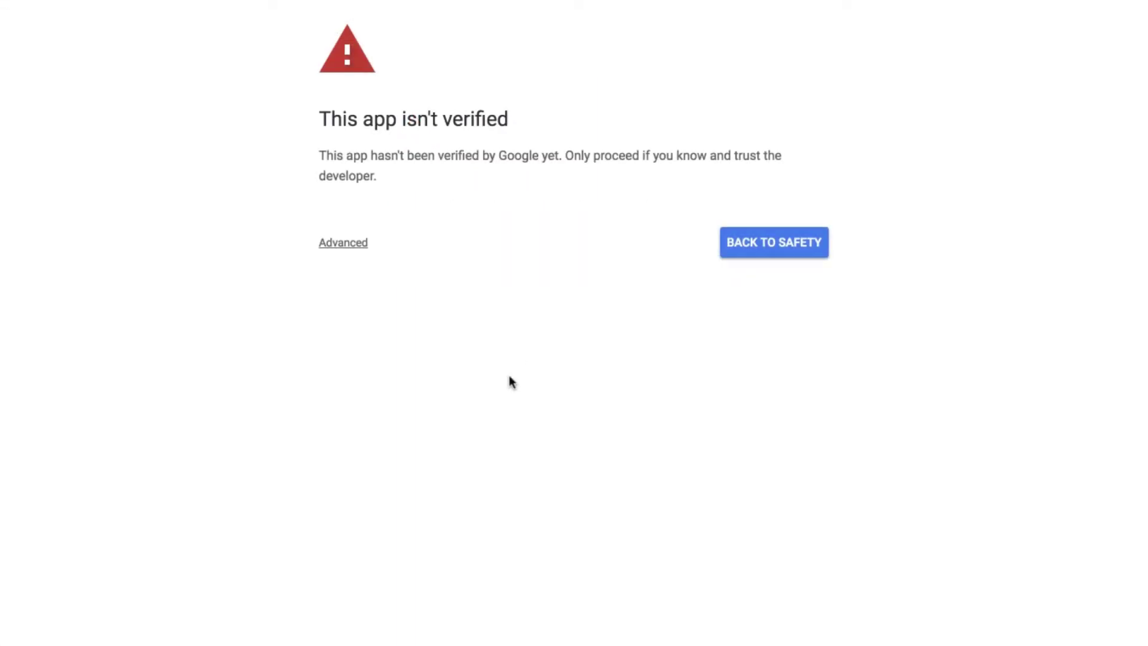
{"action": "left_click", "coordinate": [353, 251]}
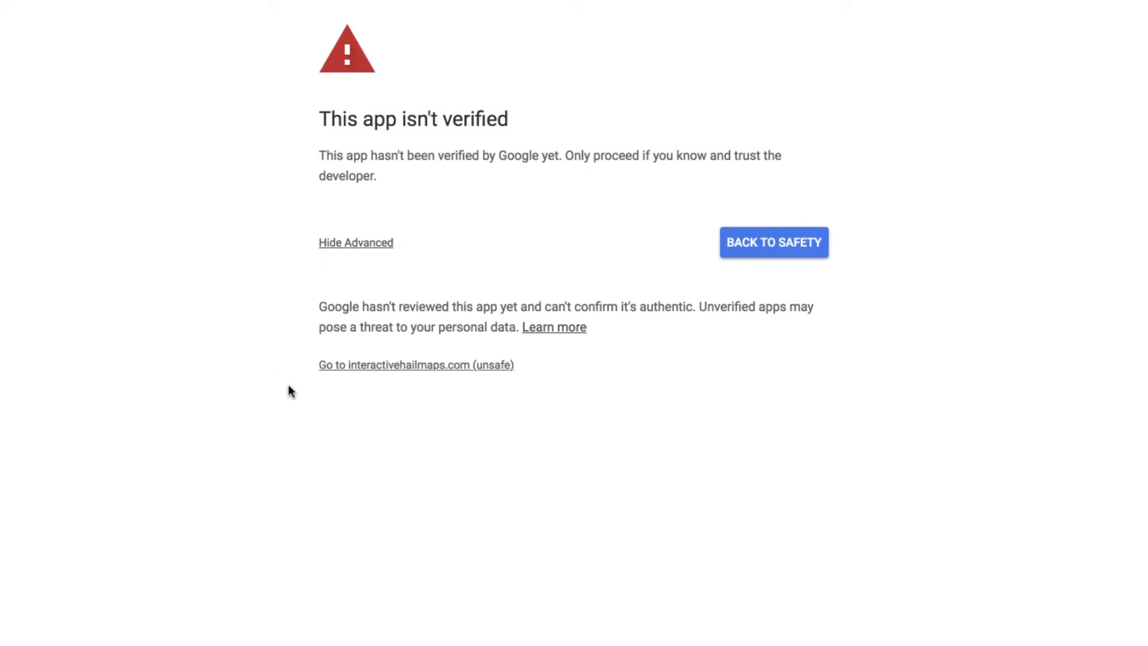
{"action": "left_click", "coordinate": [400, 366]}
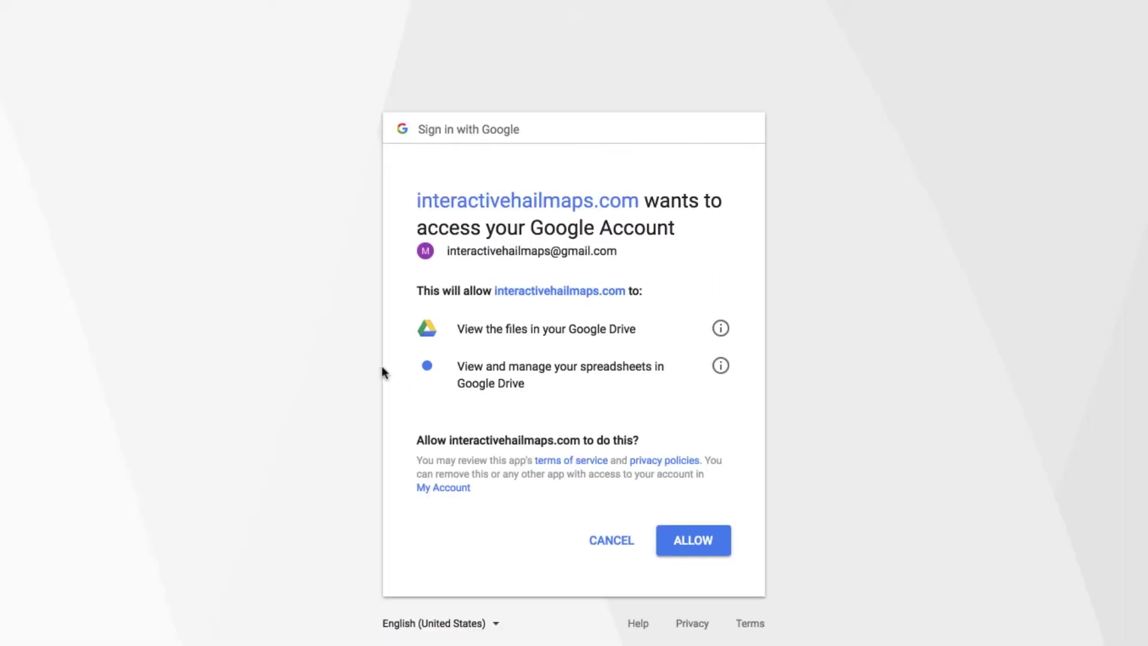
{"action": "left_click", "coordinate": [688, 541]}
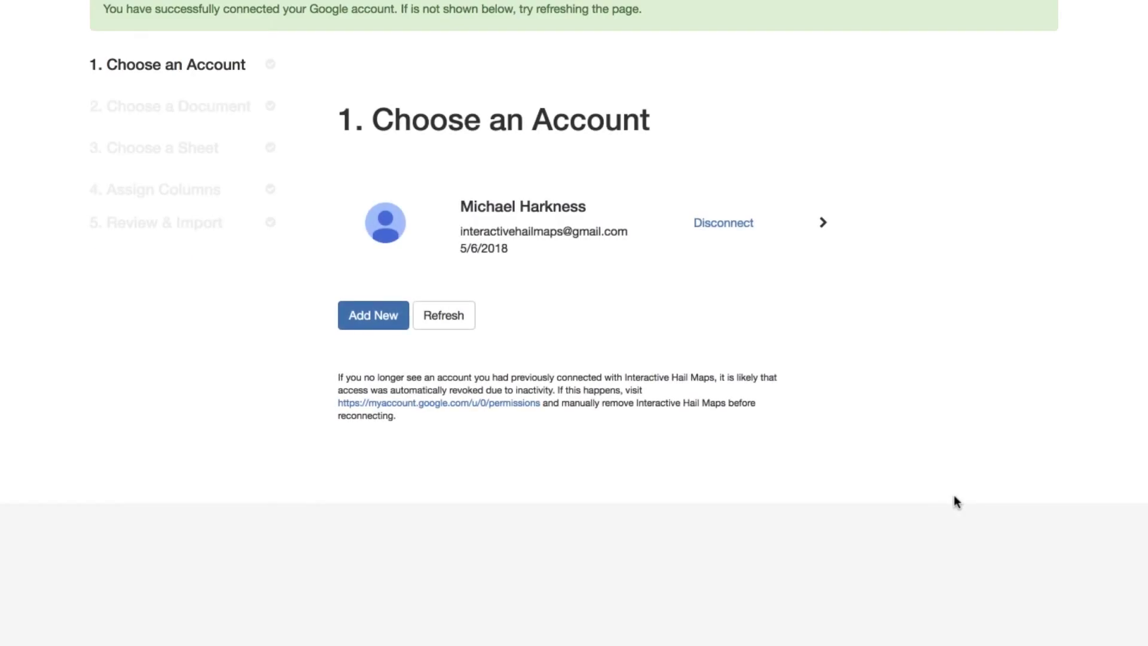
Step: Choose the connected Google account, the Test Names.xlsx document, and its Sheet1
{"action": "scroll", "coordinate": [953, 496], "scroll_direction": "down", "scroll_amount": 2}
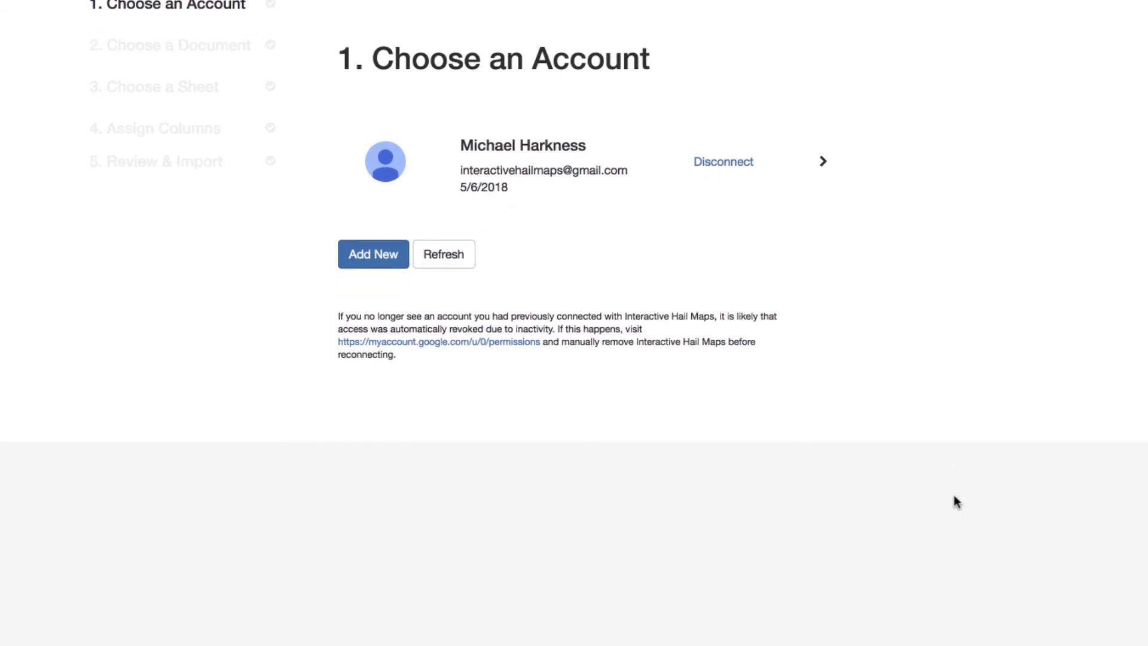
{"action": "left_click", "coordinate": [530, 172]}
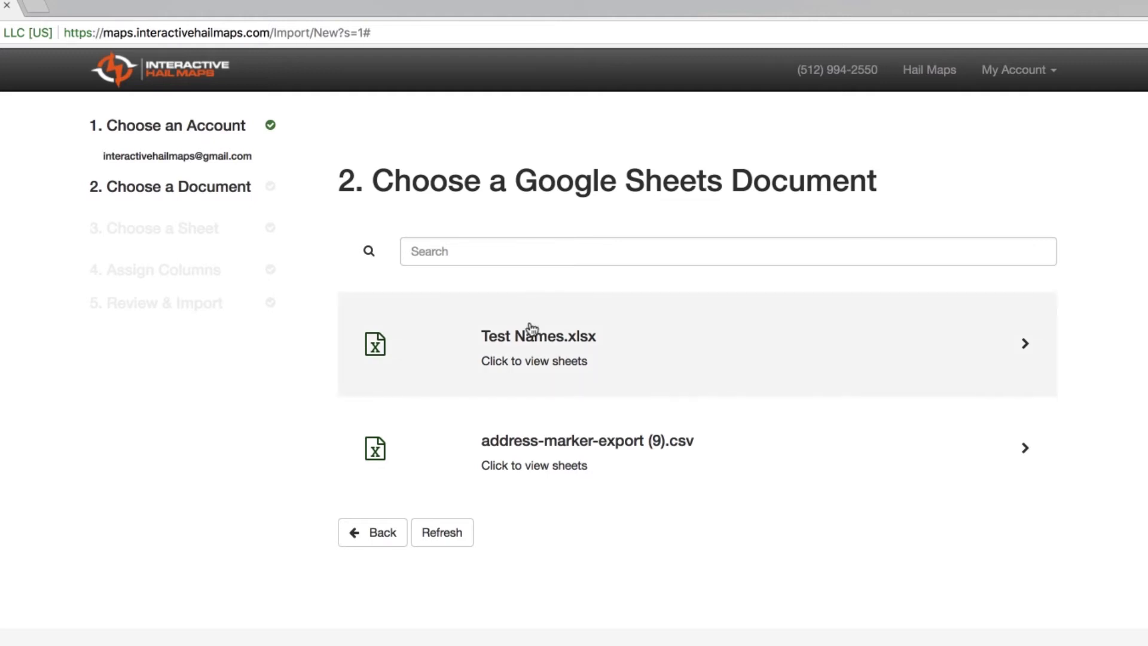
{"action": "left_click", "coordinate": [532, 347]}
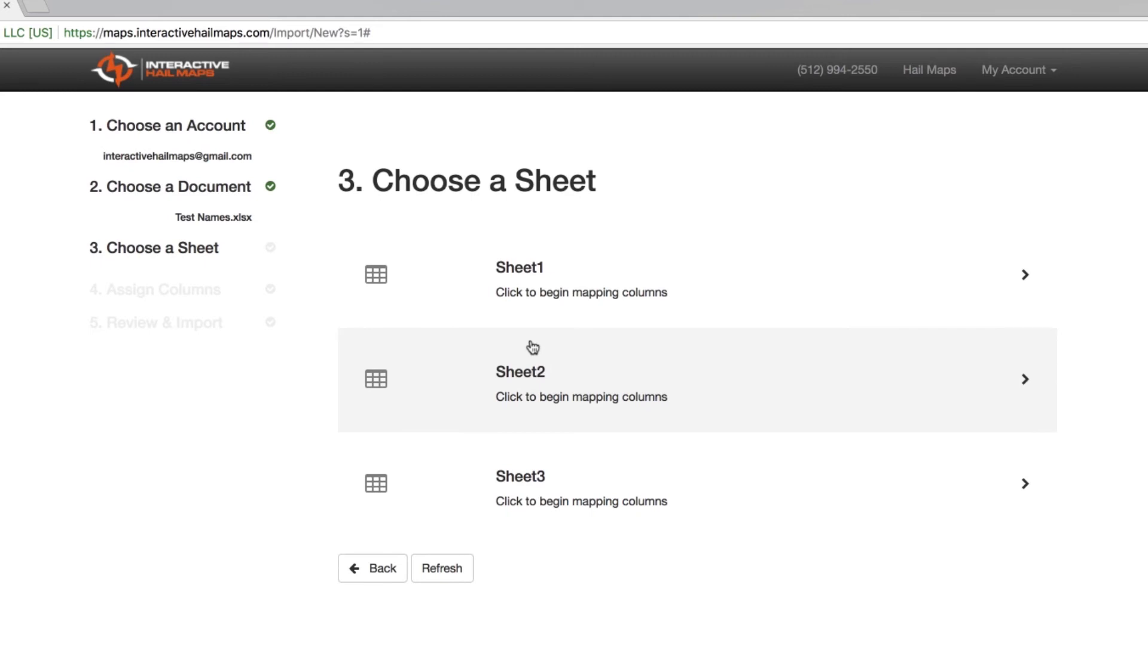
{"action": "left_click", "coordinate": [526, 288]}
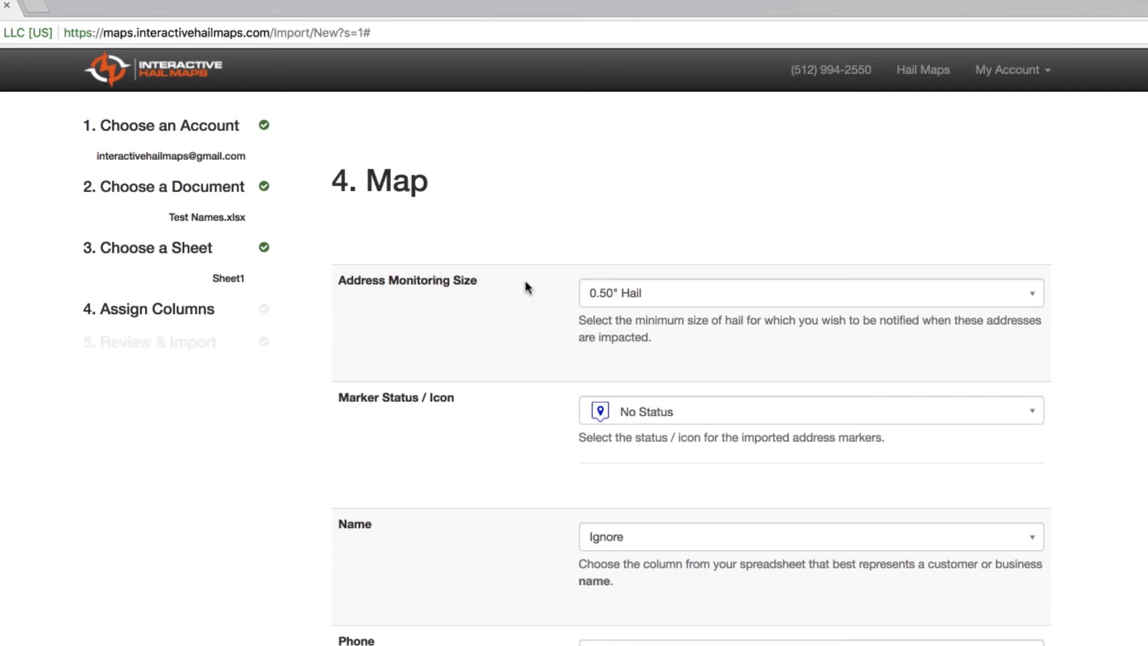
Step: Set address monitoring to 1.00" hail and the marker status to Slightly Severe
{"action": "left_click", "coordinate": [692, 300]}
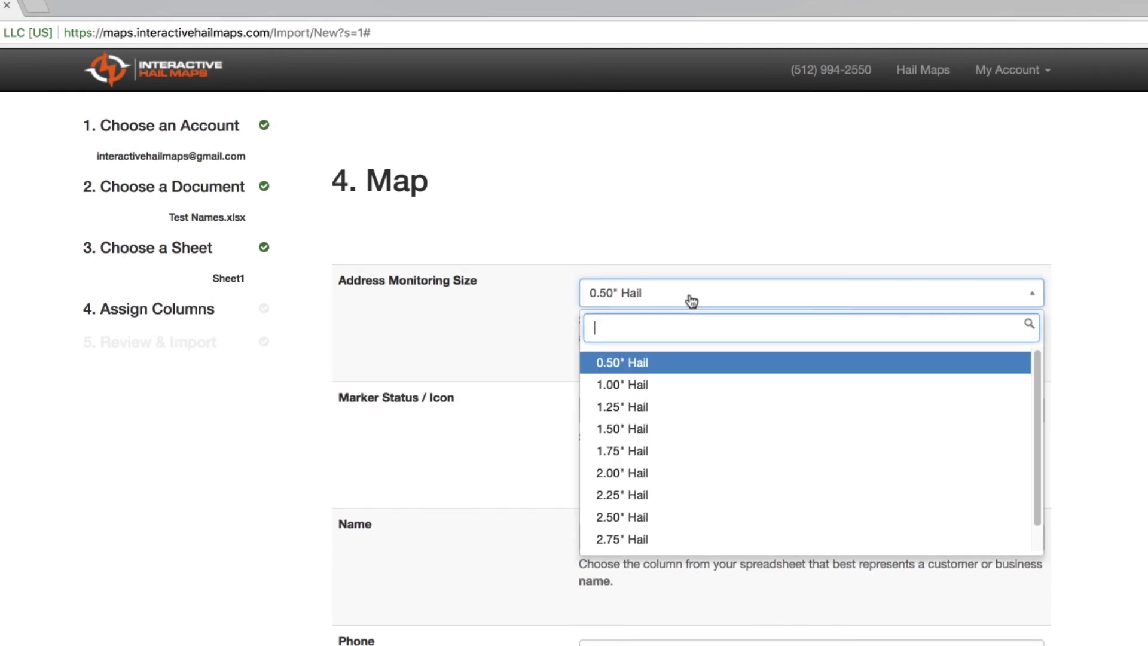
{"action": "left_click", "coordinate": [629, 389]}
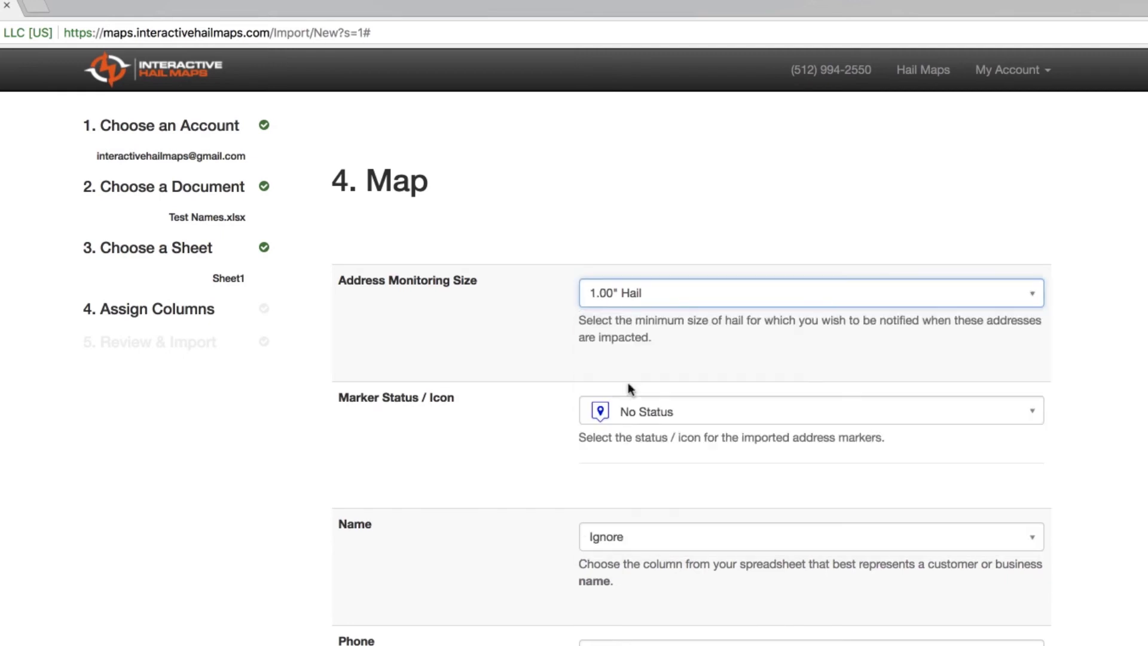
{"action": "left_click", "coordinate": [682, 418]}
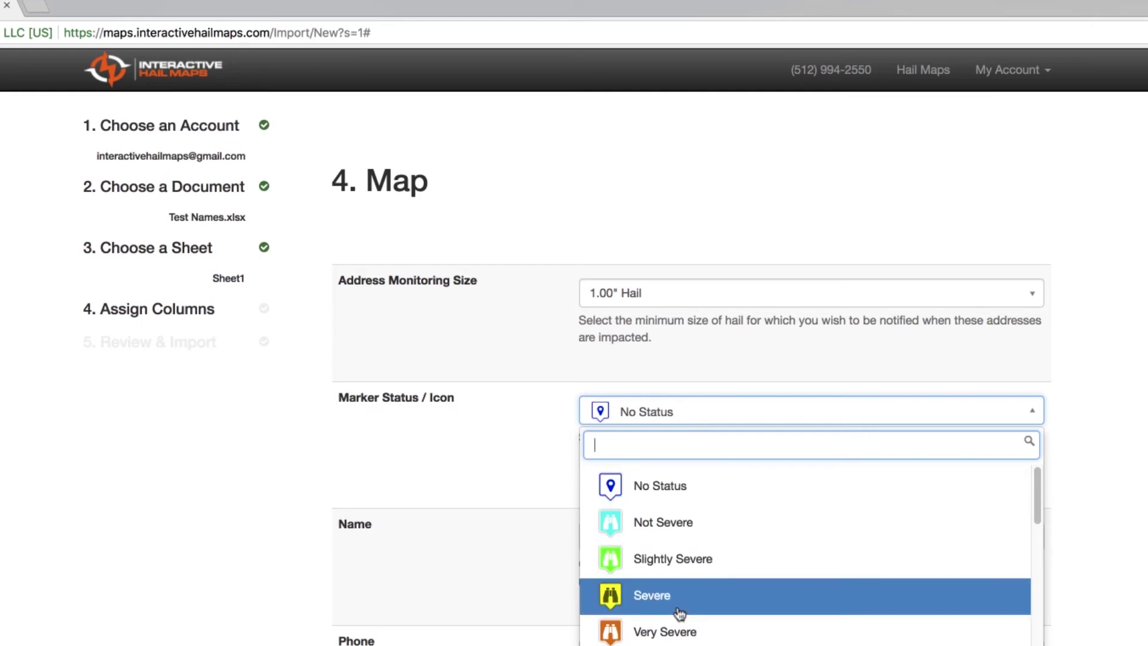
{"action": "left_click", "coordinate": [679, 563]}
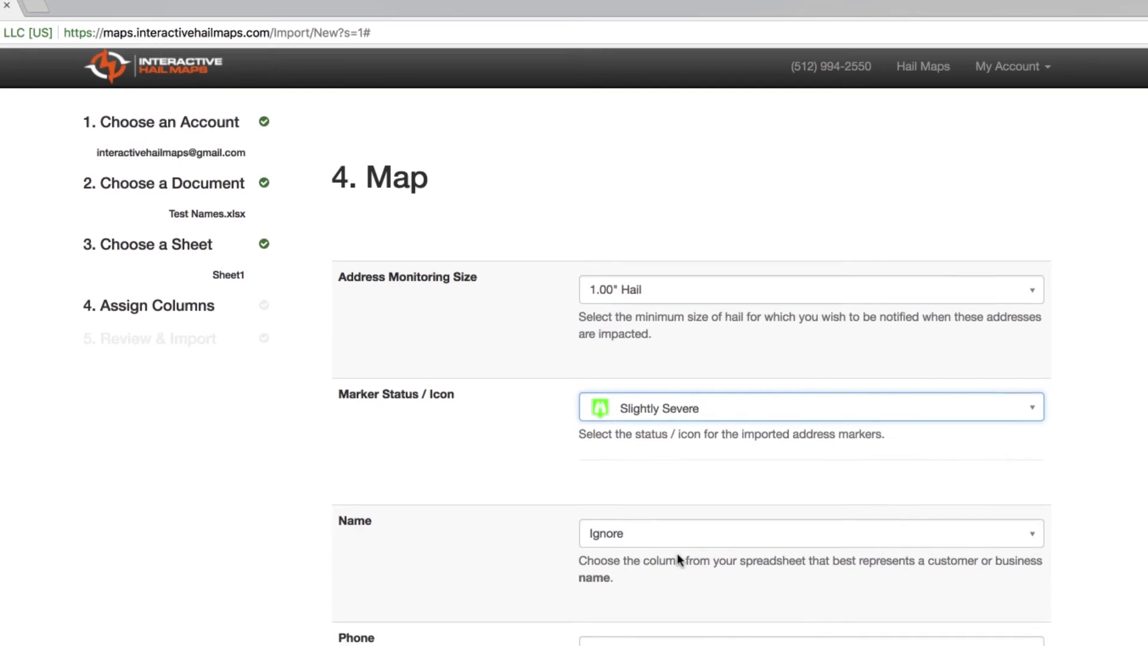
{"action": "scroll", "coordinate": [676, 554], "scroll_direction": "down", "scroll_amount": 1}
{"action": "scroll", "coordinate": [676, 550], "scroll_direction": "down", "scroll_amount": 7}
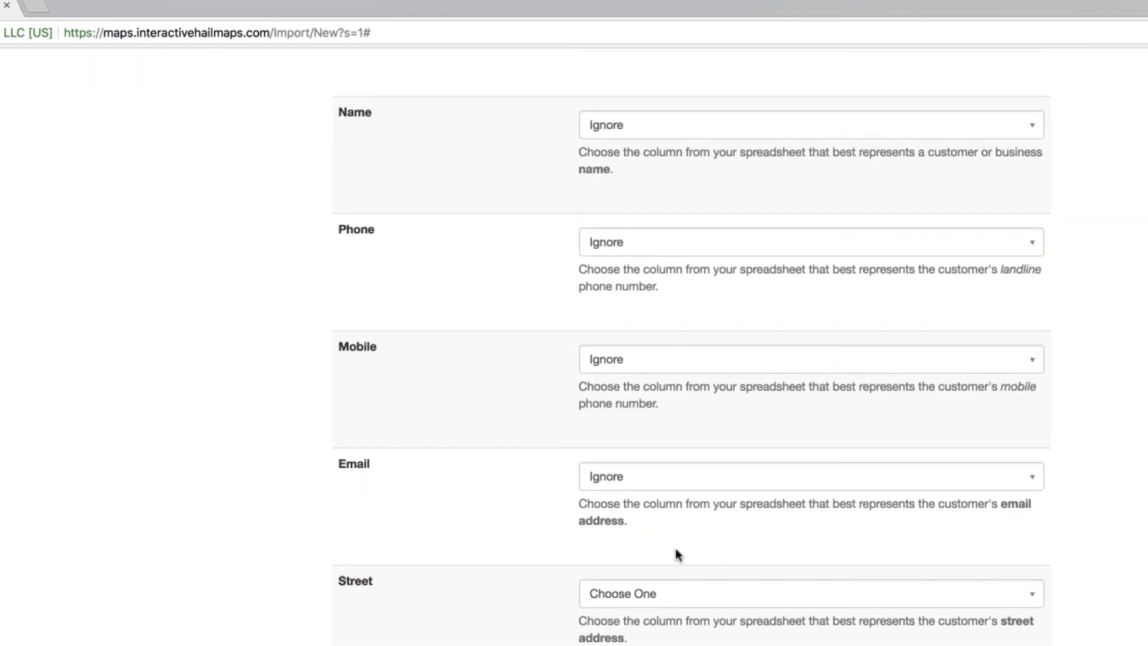
Step: Map Name to NAME, Street to ADDRESS, and City to CITY
{"action": "scroll", "coordinate": [567, 344], "scroll_direction": "up", "scroll_amount": 1}
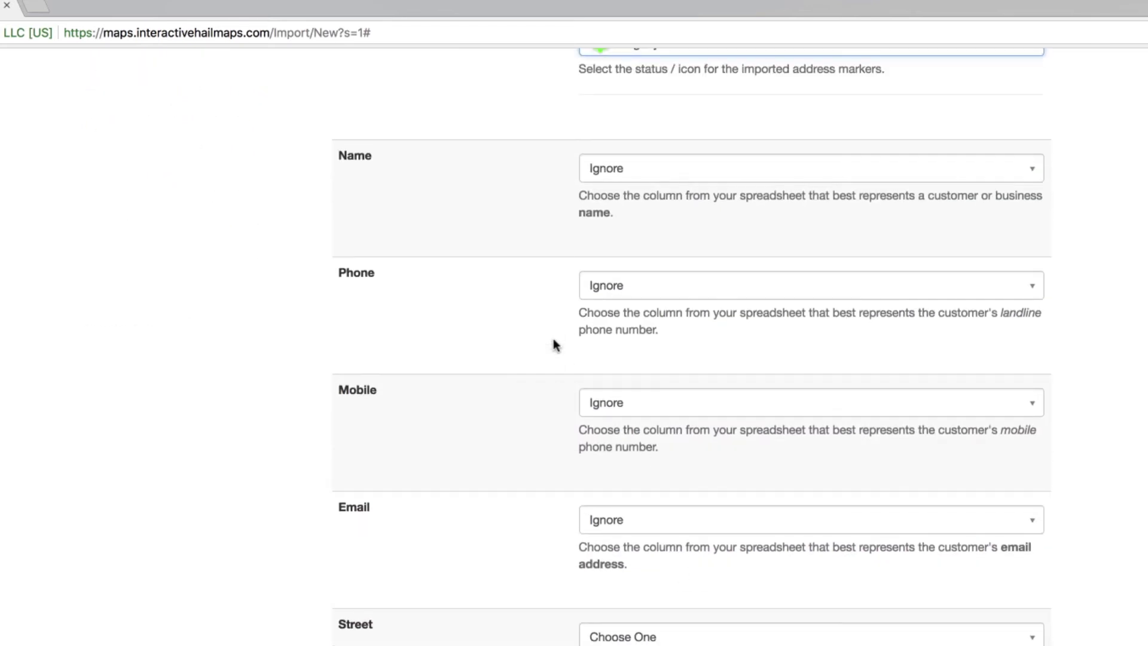
{"action": "scroll", "coordinate": [554, 339], "scroll_direction": "up", "scroll_amount": 1}
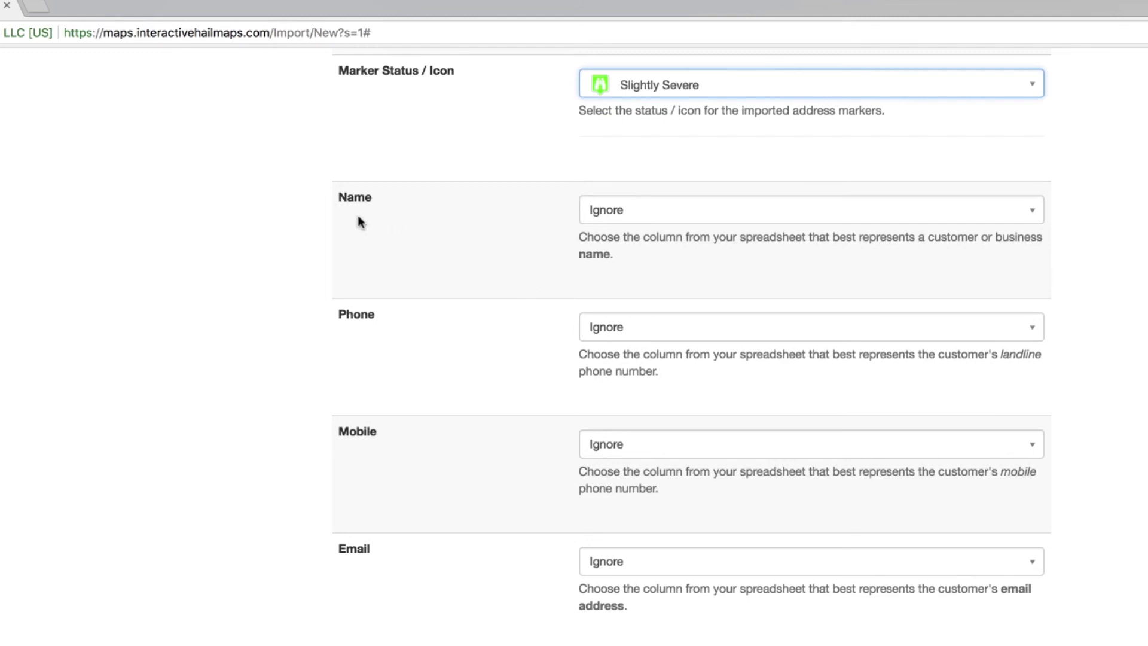
{"action": "left_click", "coordinate": [687, 216]}
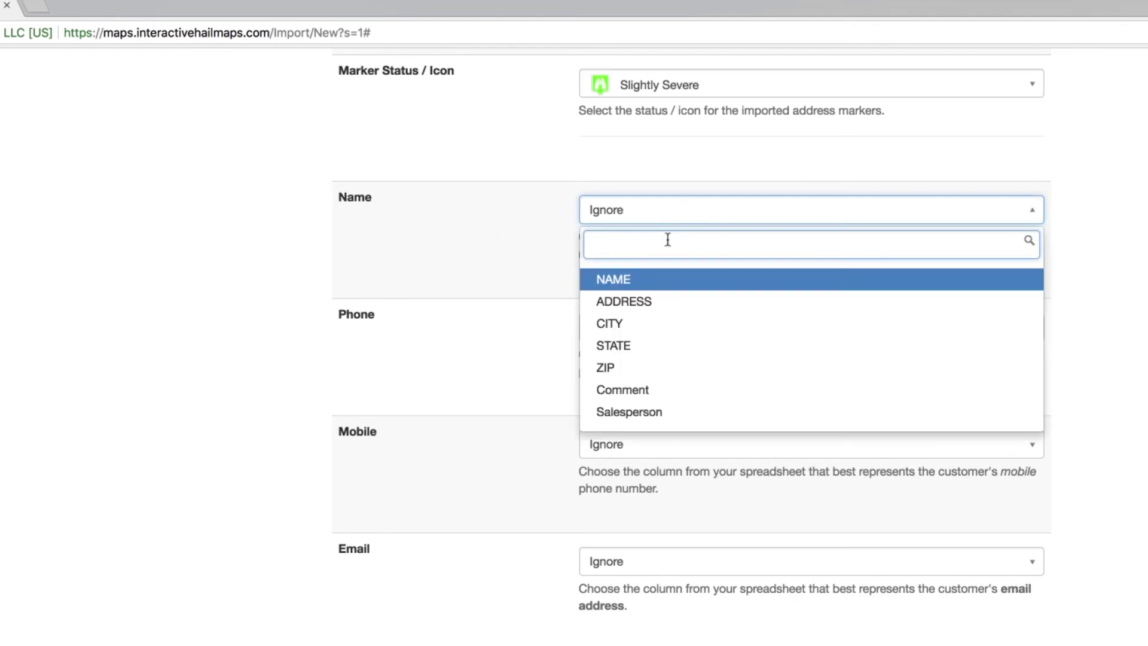
{"action": "left_click", "coordinate": [644, 280]}
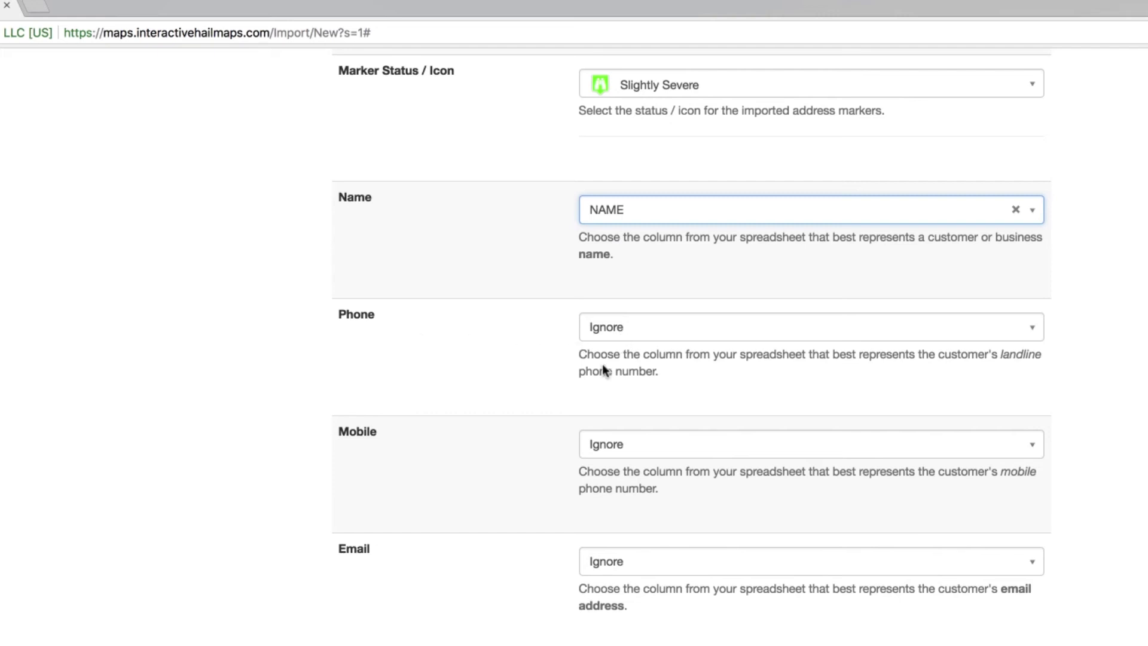
{"action": "scroll", "coordinate": [512, 413], "scroll_direction": "down", "scroll_amount": 2}
{"action": "scroll", "coordinate": [508, 407], "scroll_direction": "down", "scroll_amount": 2}
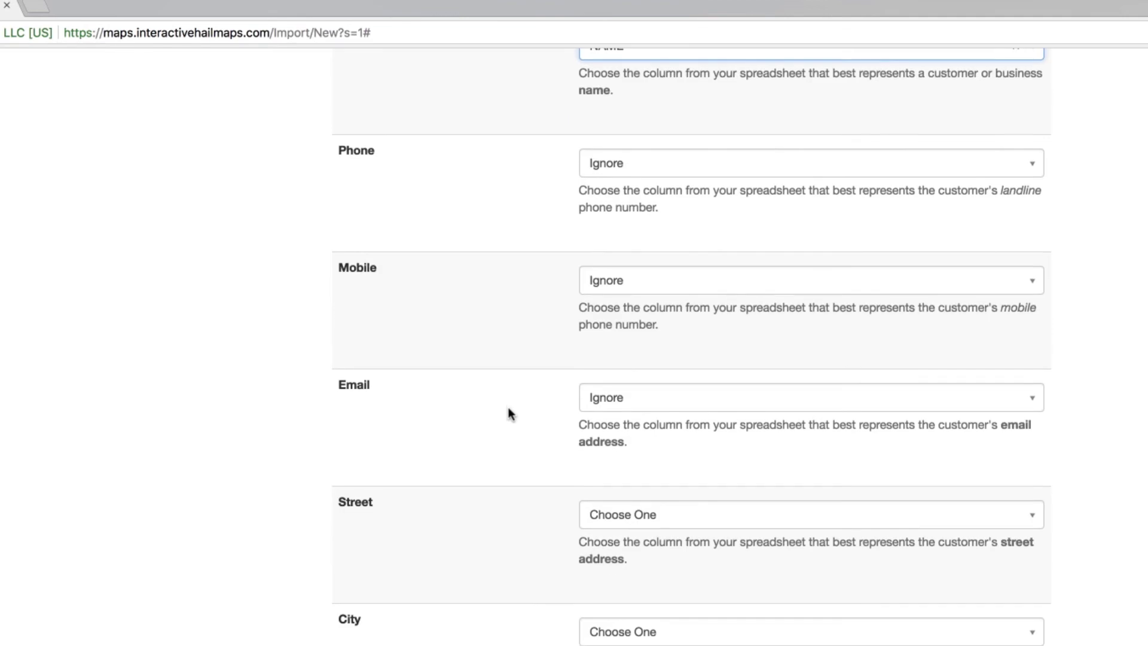
{"action": "scroll", "coordinate": [508, 409], "scroll_direction": "down", "scroll_amount": 2}
{"action": "scroll", "coordinate": [507, 406], "scroll_direction": "down", "scroll_amount": 2}
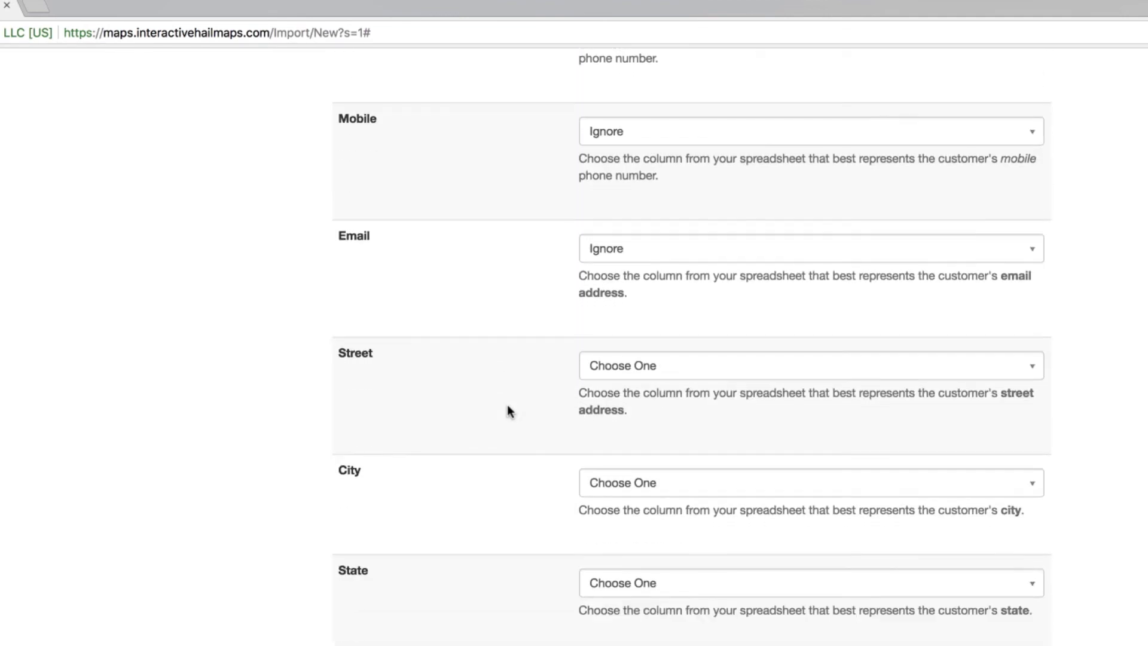
{"action": "left_click", "coordinate": [688, 366]}
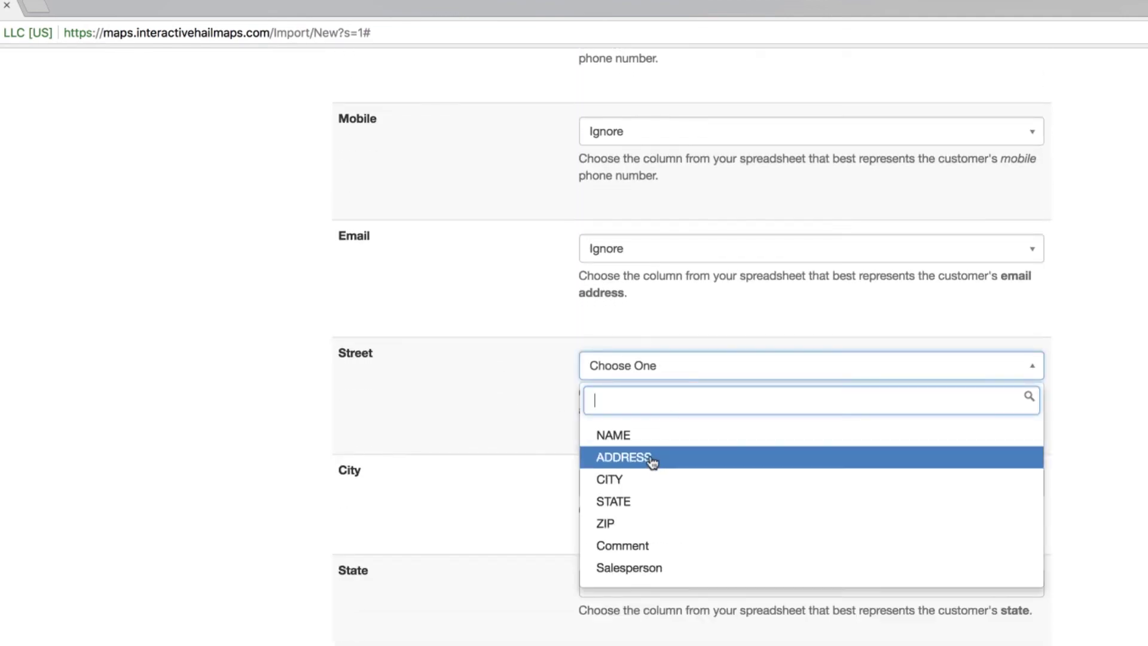
{"action": "left_click", "coordinate": [652, 458]}
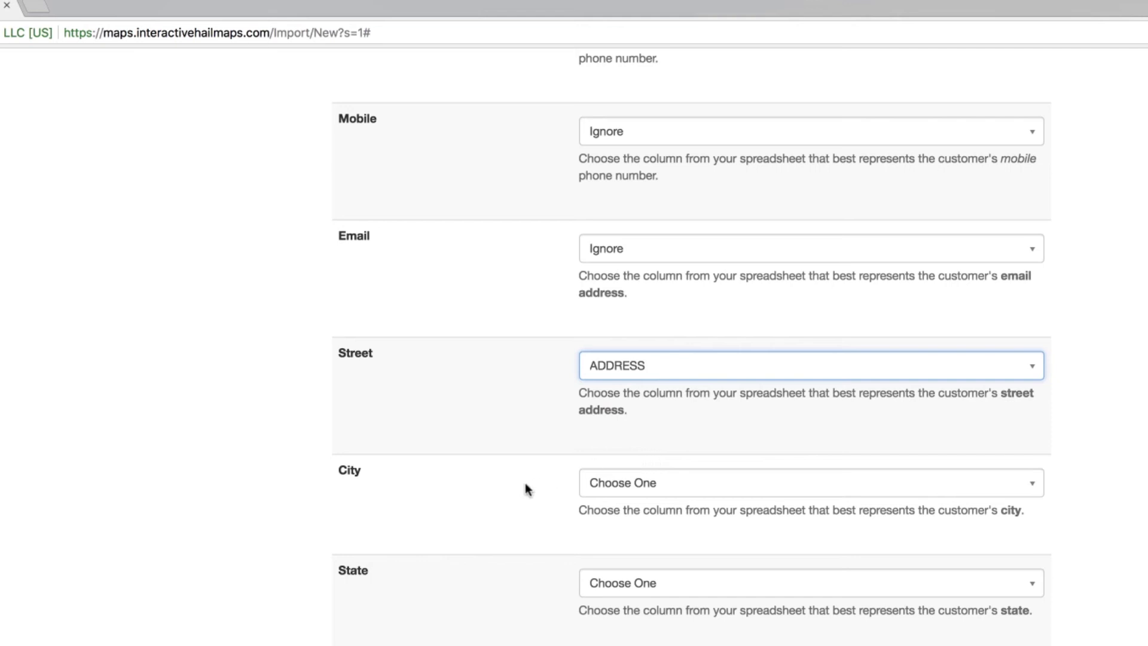
{"action": "left_click", "coordinate": [694, 486]}
{"action": "left_click", "coordinate": [648, 596]}
Step: Map State to STATE, Postal Code to ZIP, Comment 1 to Comment, Comment 2 to Salesperson, then review
{"action": "scroll", "coordinate": [643, 356], "scroll_direction": "down", "scroll_amount": 4}
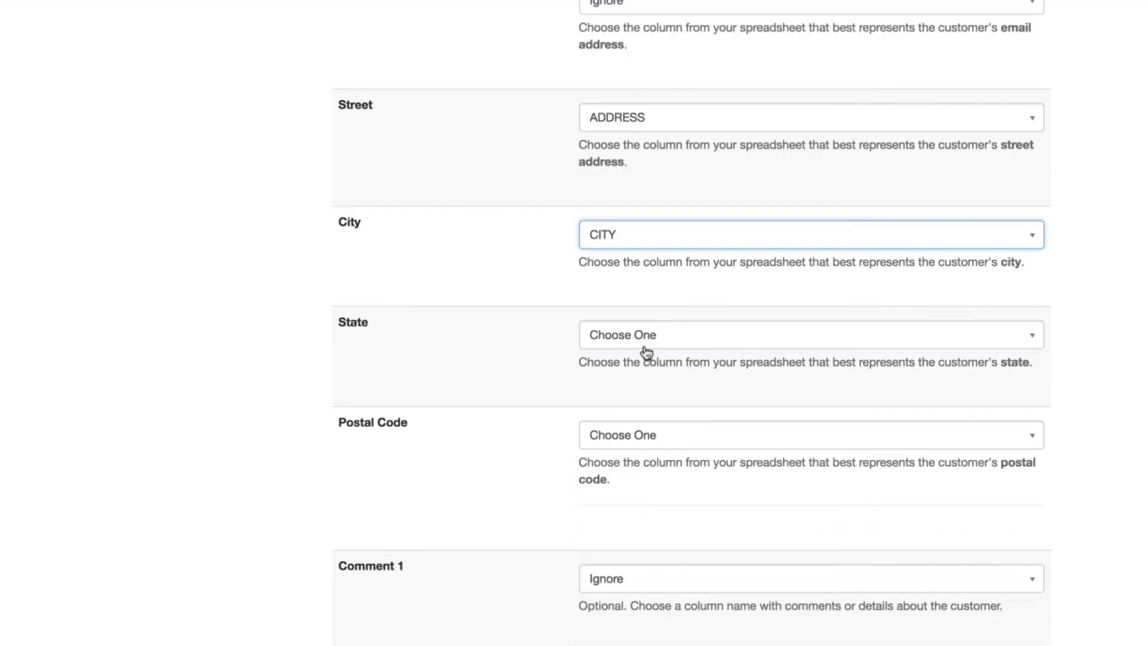
{"action": "scroll", "coordinate": [628, 322], "scroll_direction": "down", "scroll_amount": 2}
{"action": "scroll", "coordinate": [619, 269], "scroll_direction": "down", "scroll_amount": 2}
{"action": "left_click", "coordinate": [654, 116]}
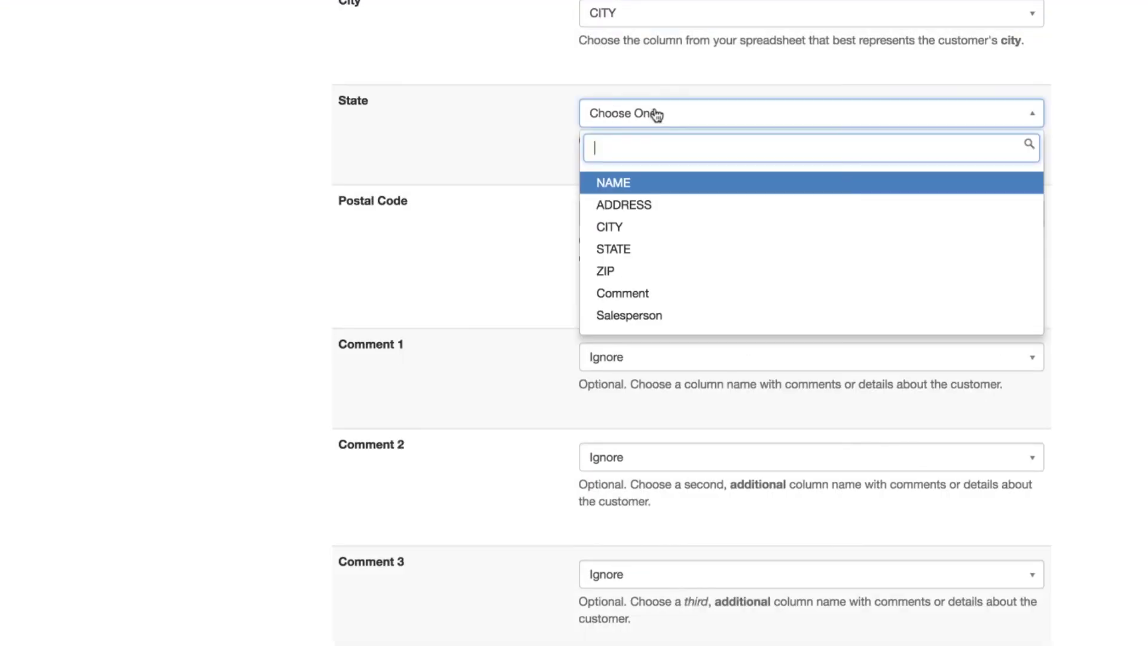
{"action": "left_click", "coordinate": [644, 251]}
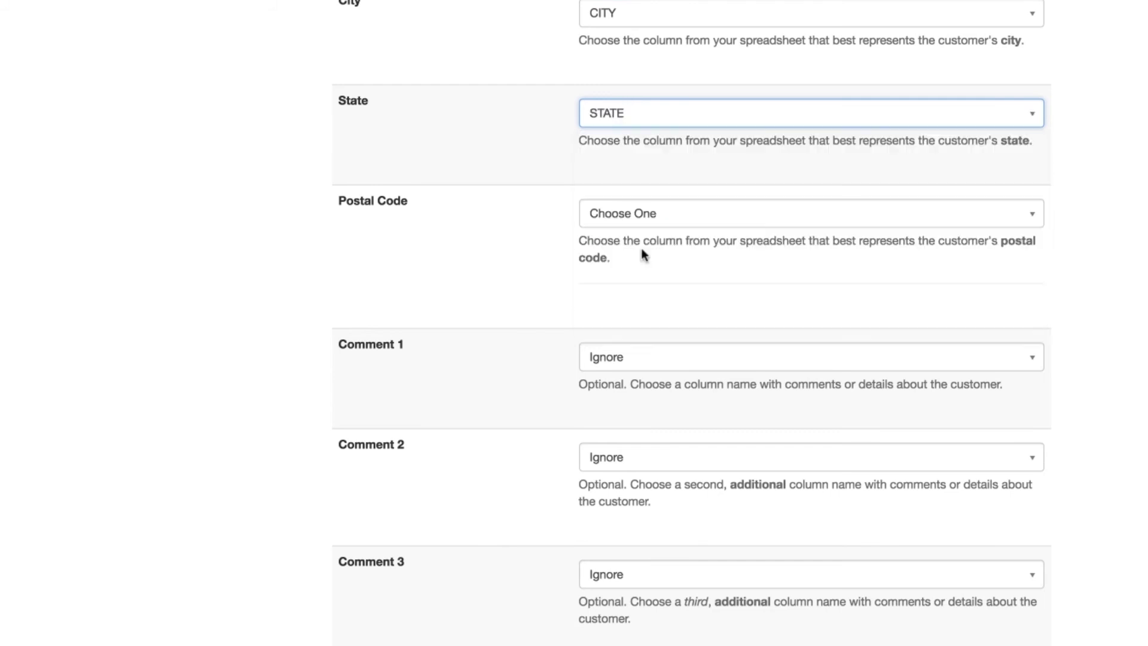
{"action": "left_click", "coordinate": [693, 217]}
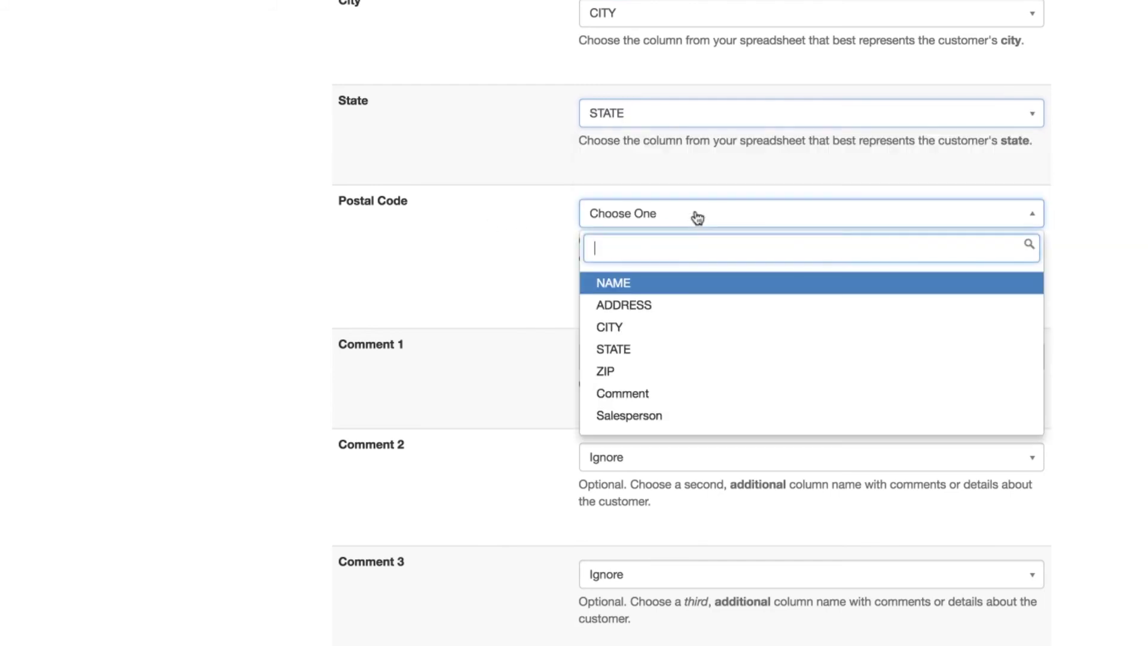
{"action": "left_click", "coordinate": [648, 375]}
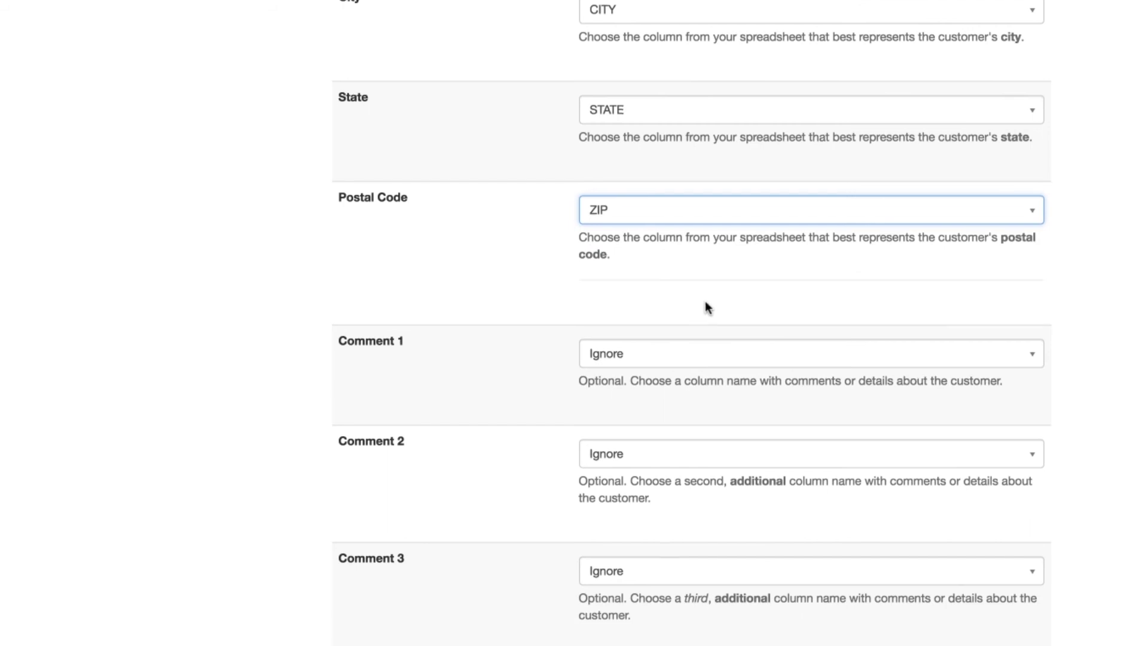
{"action": "scroll", "coordinate": [707, 307], "scroll_direction": "down", "scroll_amount": 3}
{"action": "left_click", "coordinate": [684, 253]}
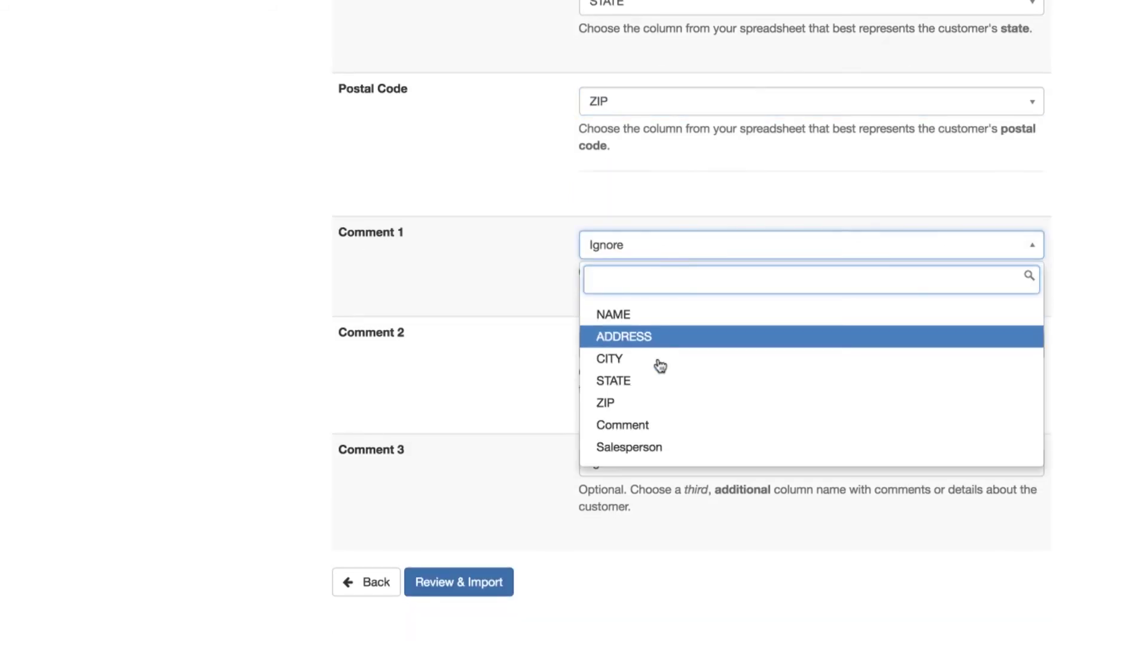
{"action": "left_click", "coordinate": [643, 426]}
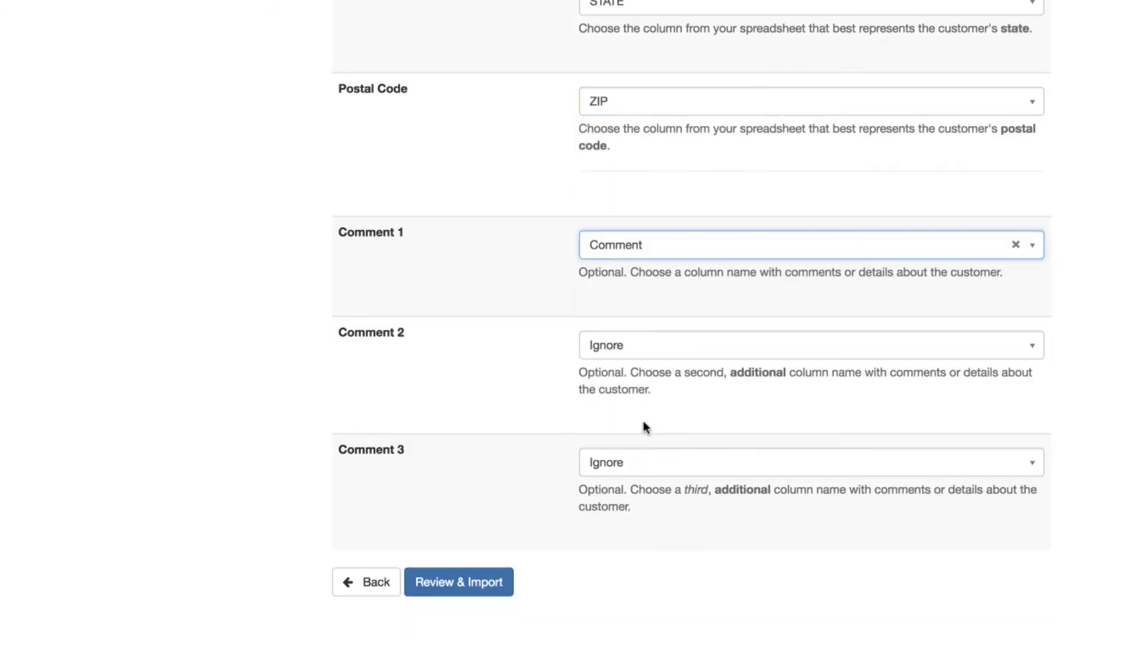
{"action": "left_click", "coordinate": [644, 347]}
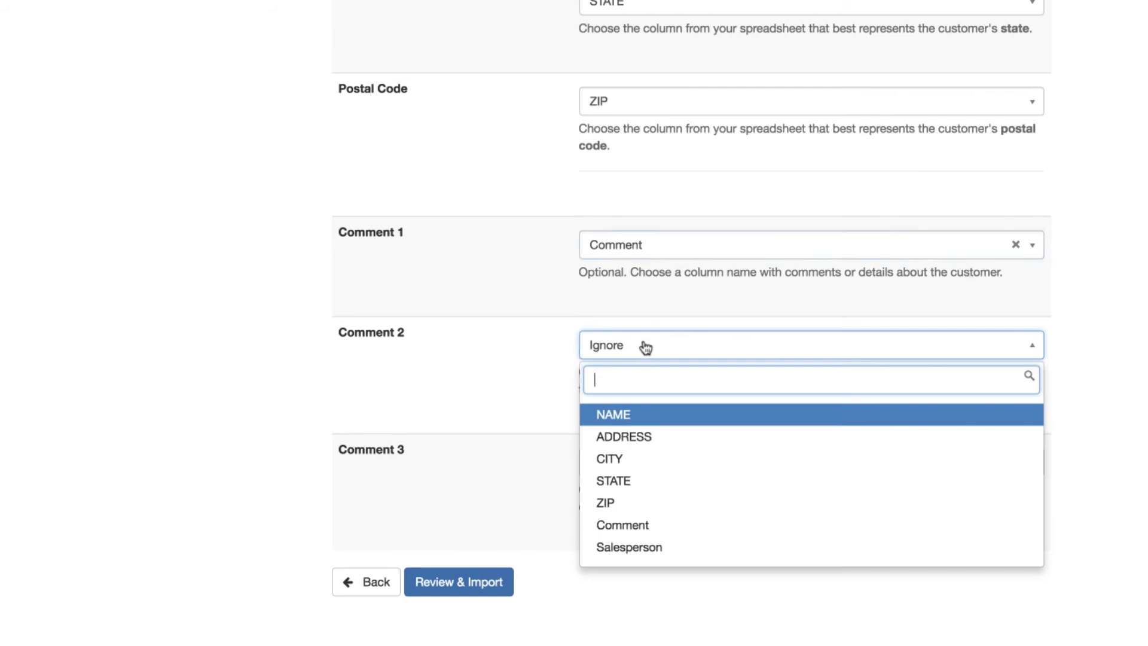
{"action": "left_click", "coordinate": [623, 548]}
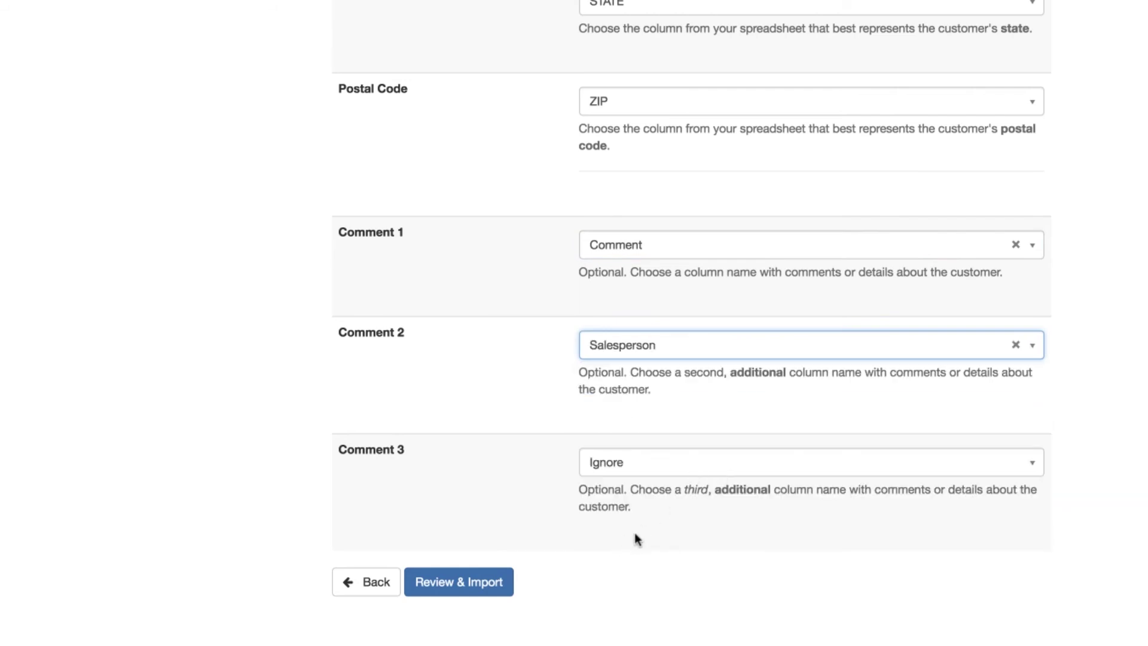
{"action": "left_click", "coordinate": [470, 581]}
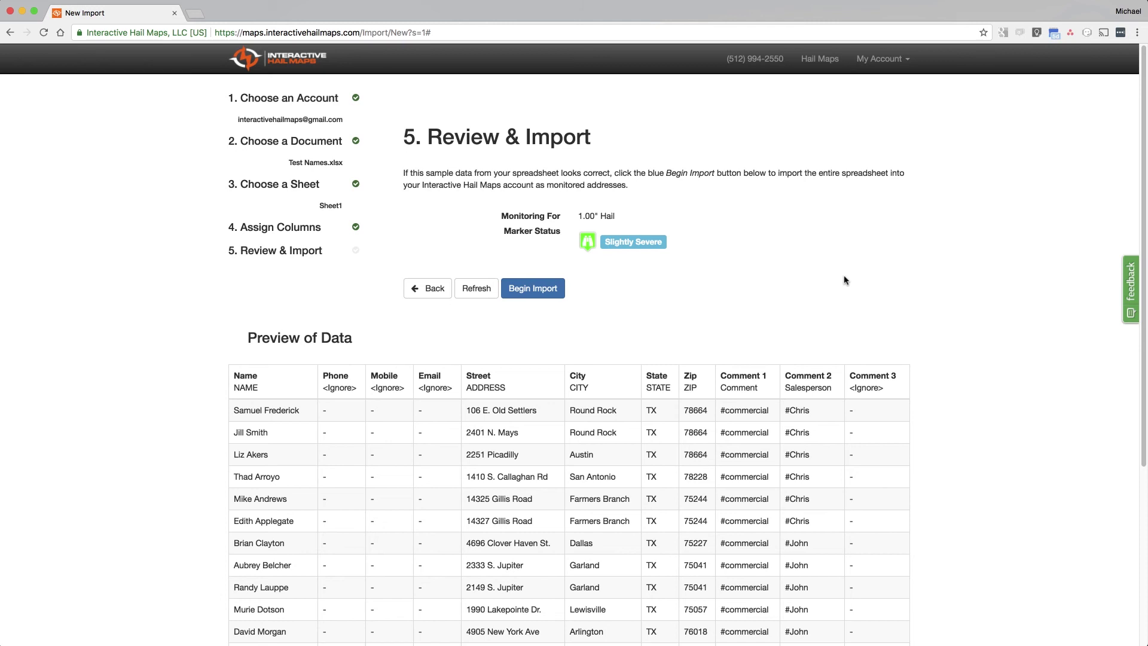
Step: Look over the Preview of Data table and begin the import
{"action": "scroll", "coordinate": [845, 280], "scroll_direction": "down", "scroll_amount": 1}
{"action": "scroll", "coordinate": [845, 280], "scroll_direction": "down", "scroll_amount": 2}
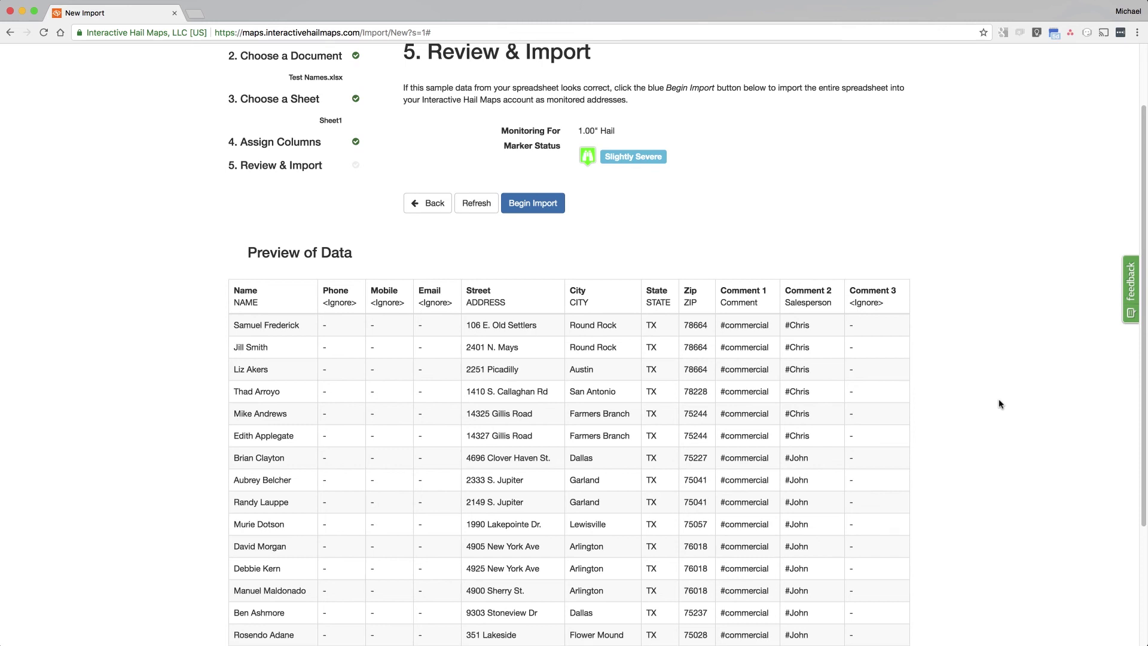
{"action": "scroll", "coordinate": [999, 404], "scroll_direction": "up", "scroll_amount": 2}
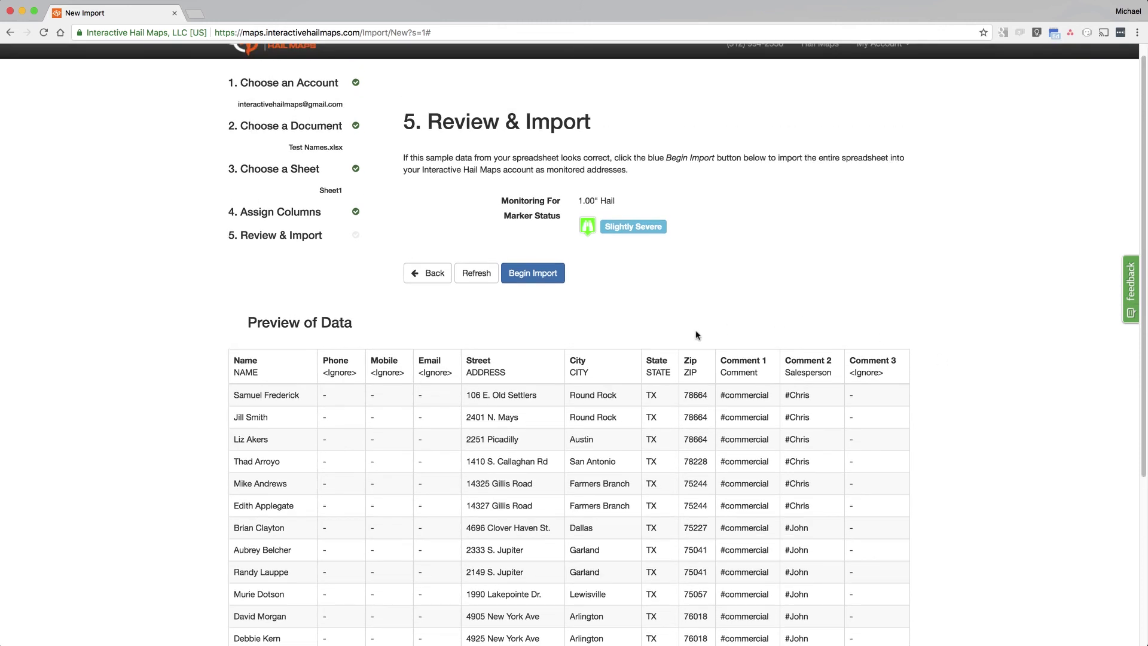
{"action": "left_click", "coordinate": [530, 274]}
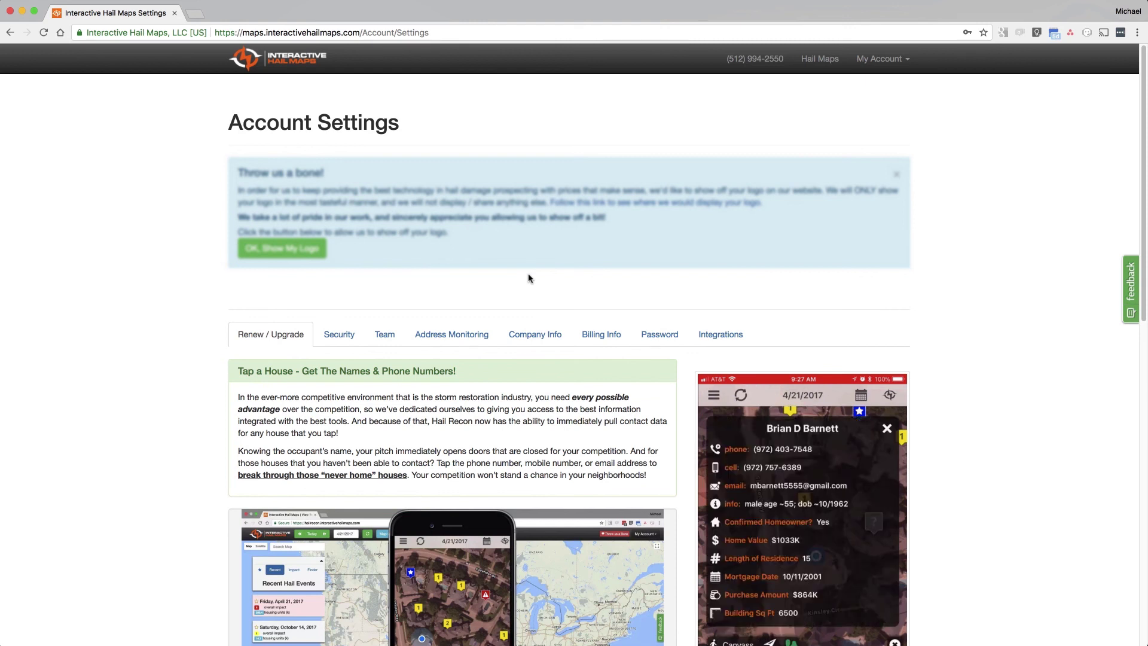
Step: Return to the hail map through the Hail Maps navigation link
{"action": "left_click", "coordinate": [815, 64]}
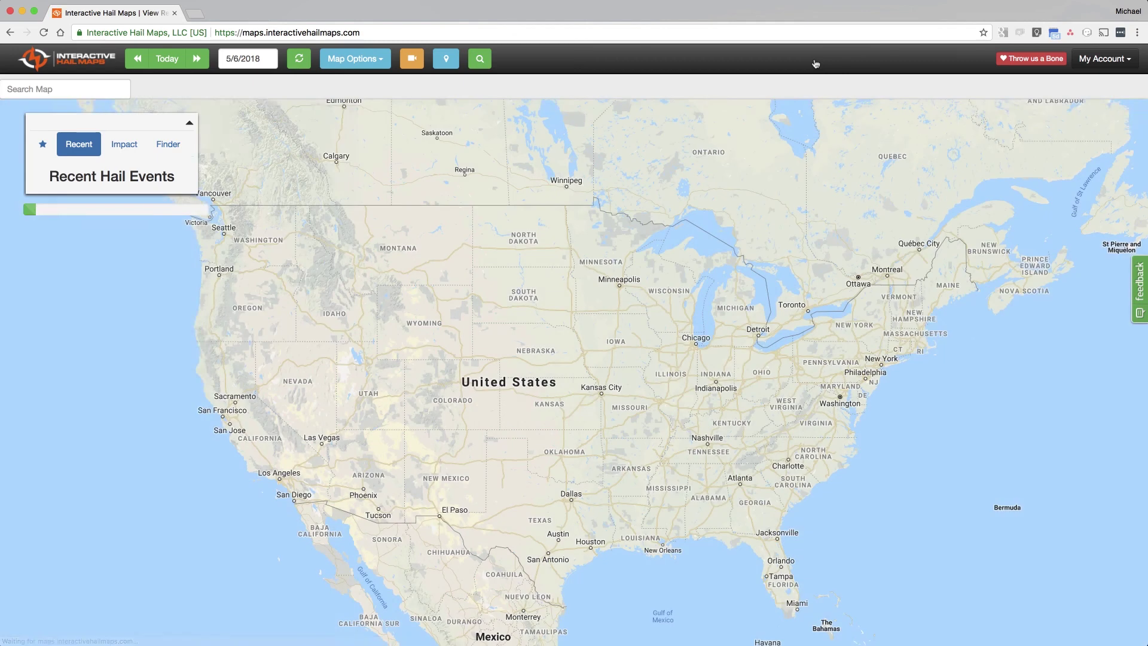